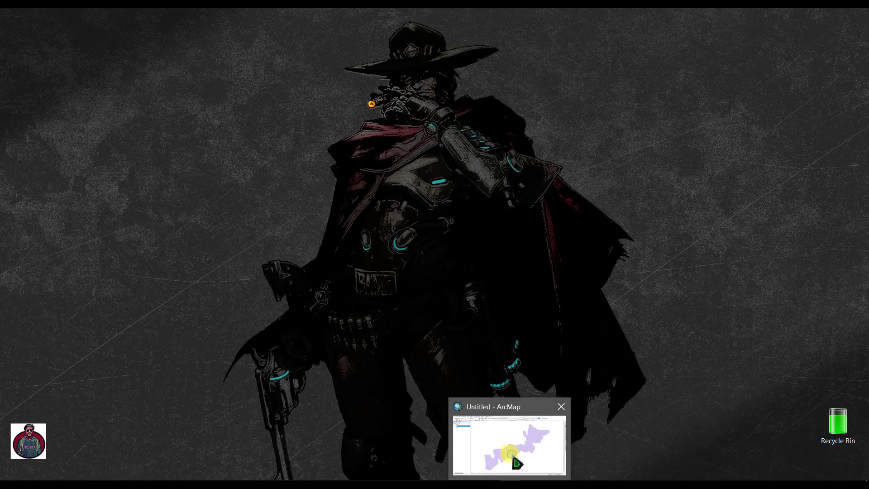
Step: Bring up the ArcMap map holding the WDPA_Jun2020 park polygon, then minimize it to the desktop
{"action": "left_click", "coordinate": [496, 394]}
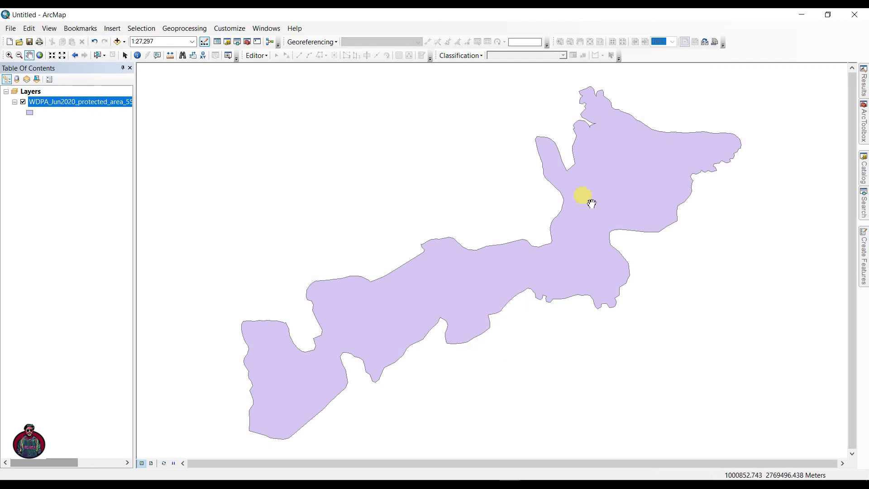
{"action": "left_click", "coordinate": [802, 14]}
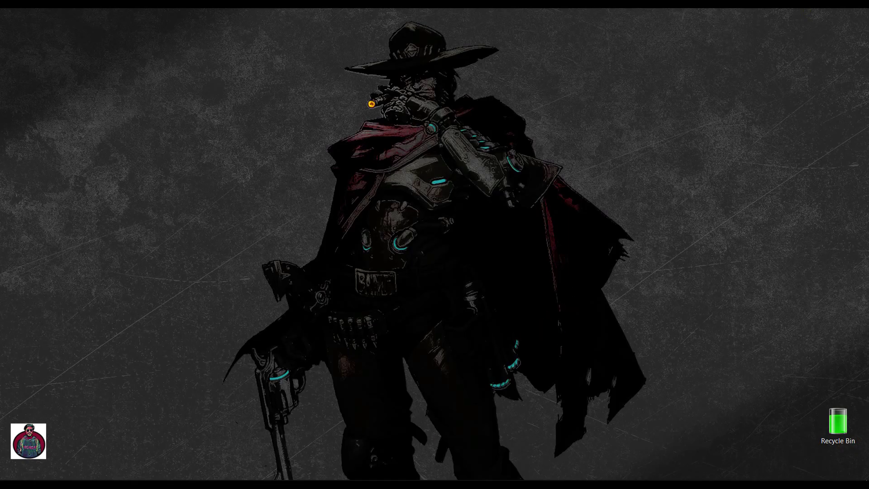
Step: In Brave, go to protectedplanet.net through the 'protected' address-bar suggestion
{"action": "mouse_move", "coordinate": [427, 484]}
{"action": "left_click", "coordinate": [426, 452]}
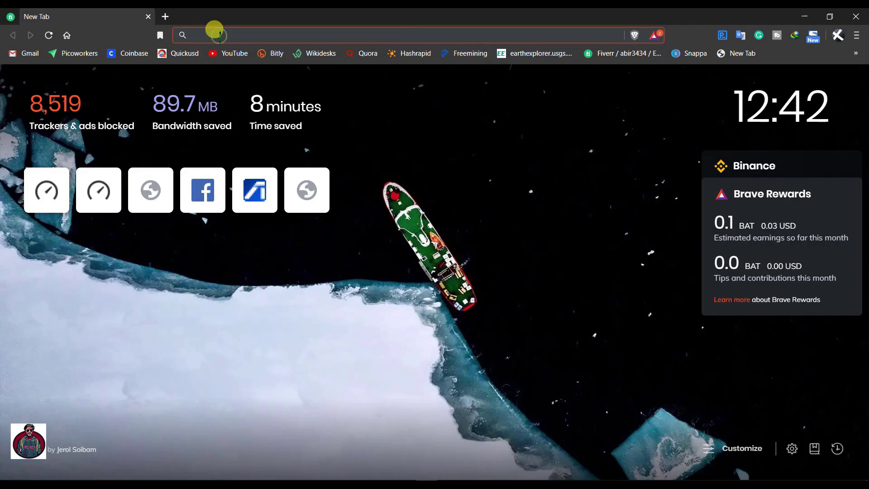
{"action": "type", "text": "protected planet"}
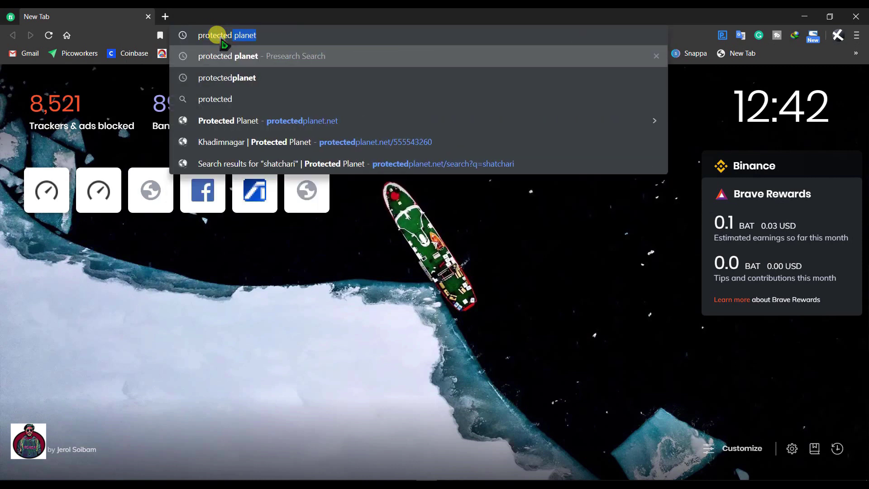
{"action": "left_click", "coordinate": [228, 62]}
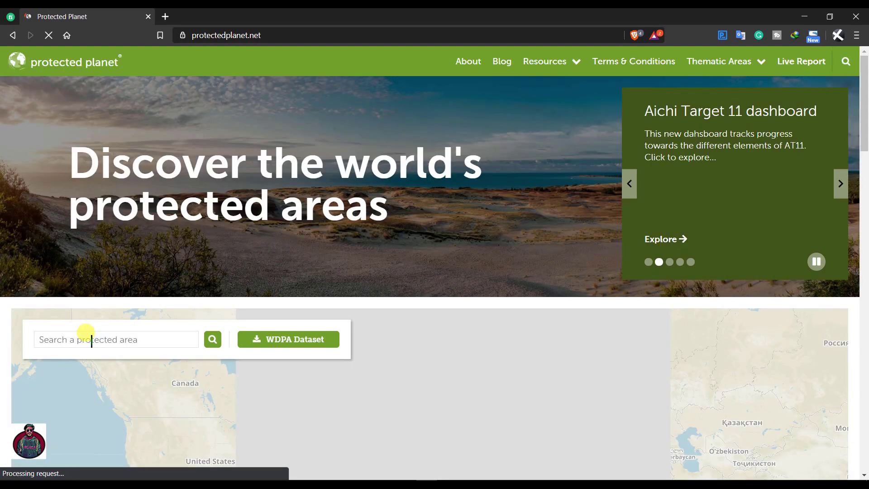
Step: Search Protected Planet for 'khadimnagar' and open the Khadimnagar National Park page (WDPA ID 555543260)
{"action": "left_click", "coordinate": [92, 340]}
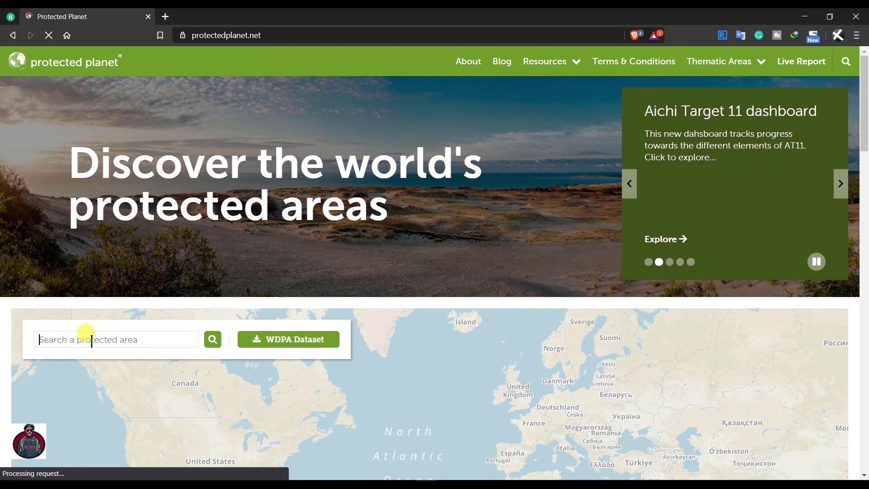
{"action": "type", "text": "khadimnagar"}
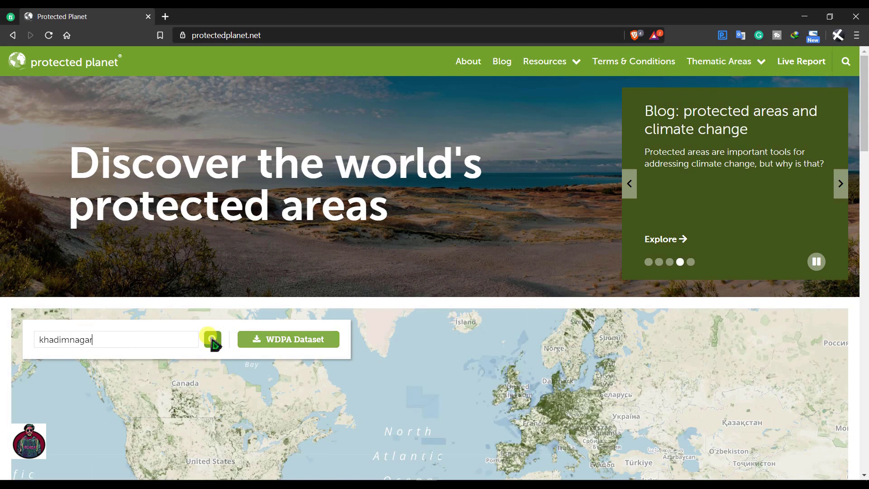
{"action": "left_click", "coordinate": [212, 341]}
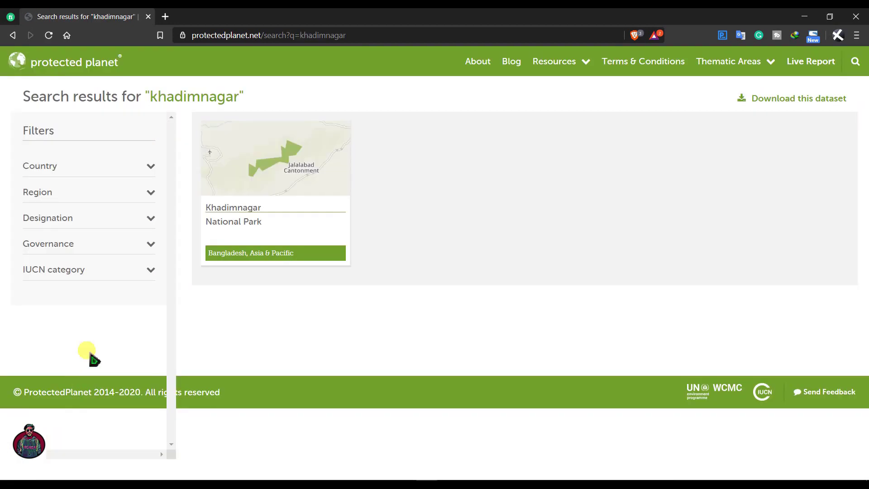
{"action": "left_click", "coordinate": [262, 175]}
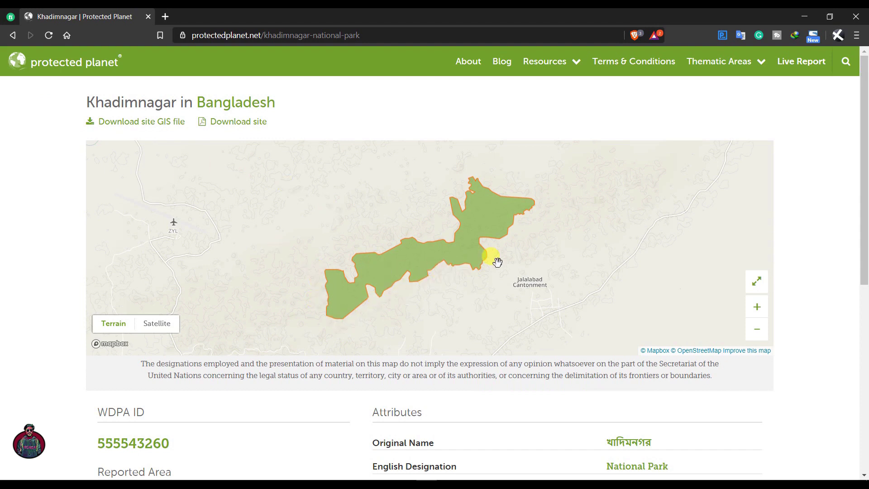
{"action": "scroll", "coordinate": [460, 290], "scroll_direction": "down", "scroll_amount": 4}
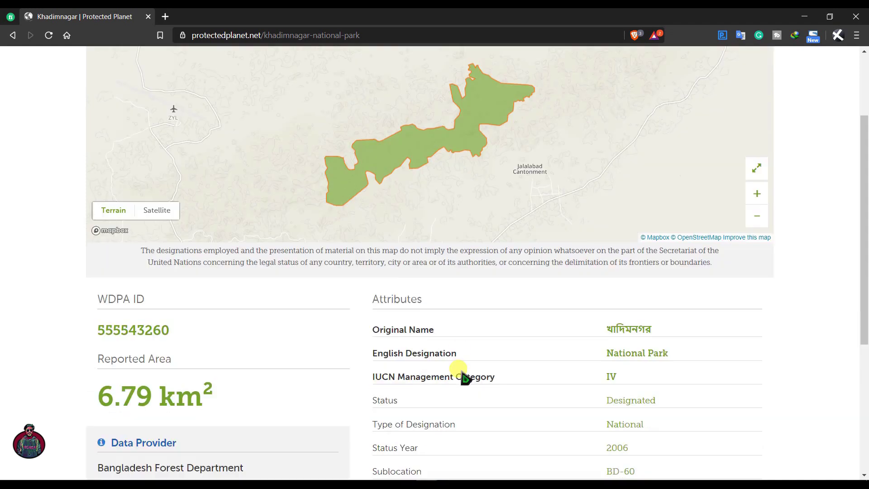
{"action": "scroll", "coordinate": [492, 367], "scroll_direction": "down", "scroll_amount": 3}
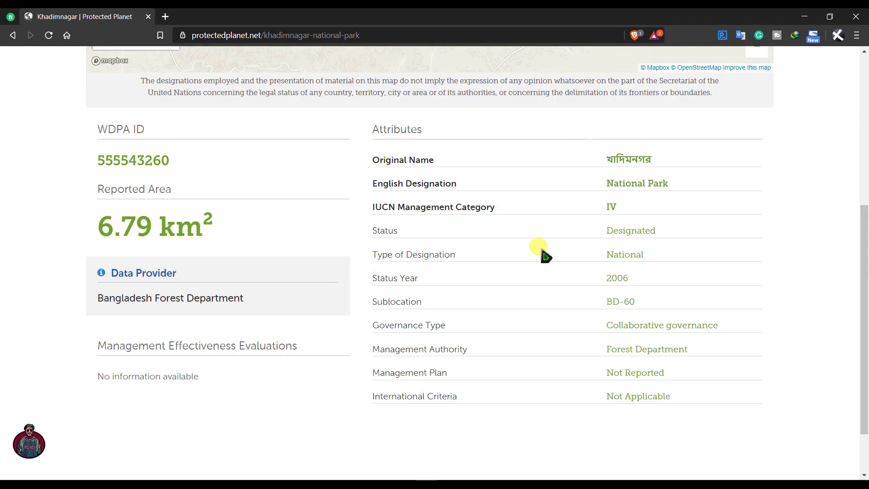
{"action": "scroll", "coordinate": [486, 335], "scroll_direction": "up", "scroll_amount": 7}
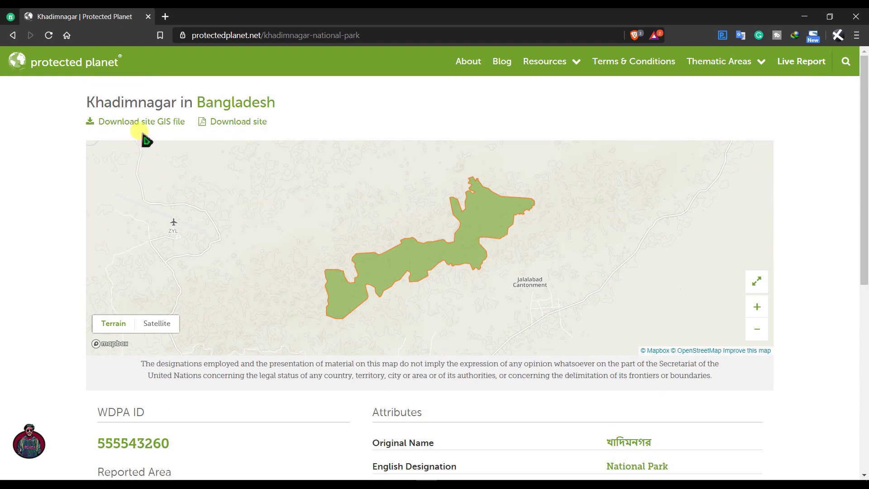
Step: Download the Khadimnagar site GIS file in .SHP shapefile format
{"action": "left_click", "coordinate": [129, 121]}
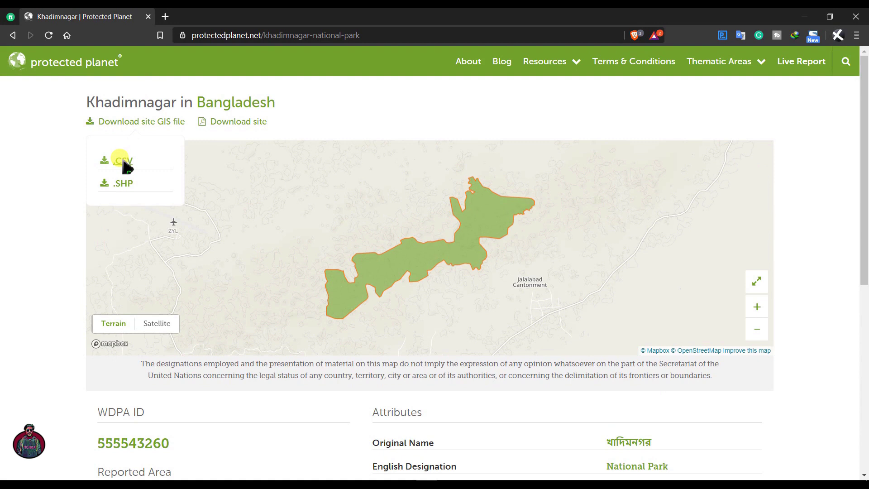
{"action": "left_click", "coordinate": [122, 185]}
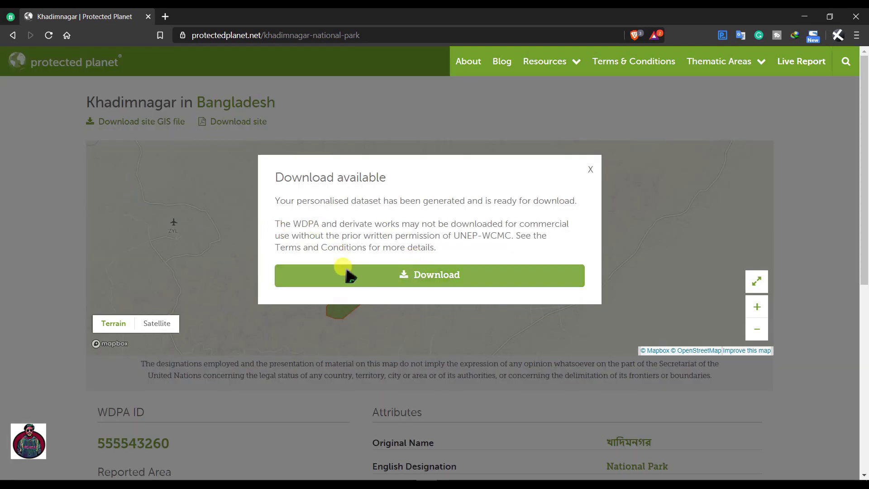
{"action": "left_click", "coordinate": [428, 276]}
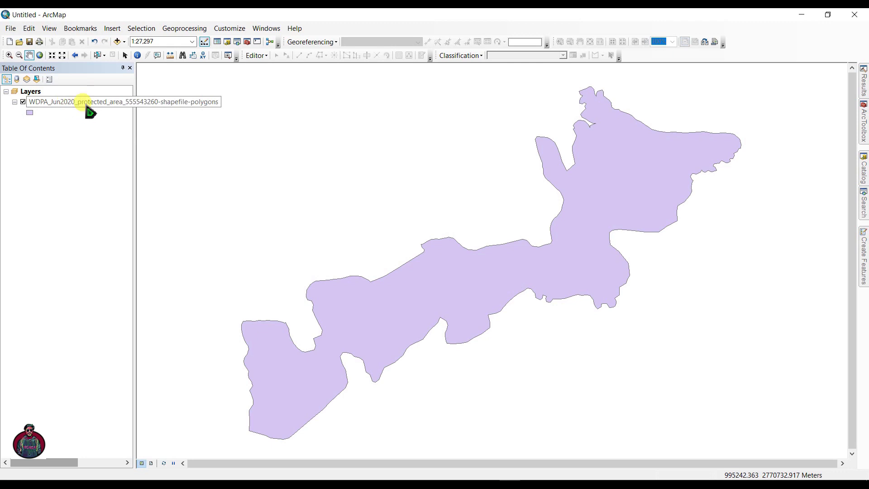
{"action": "left_click", "coordinate": [86, 103]}
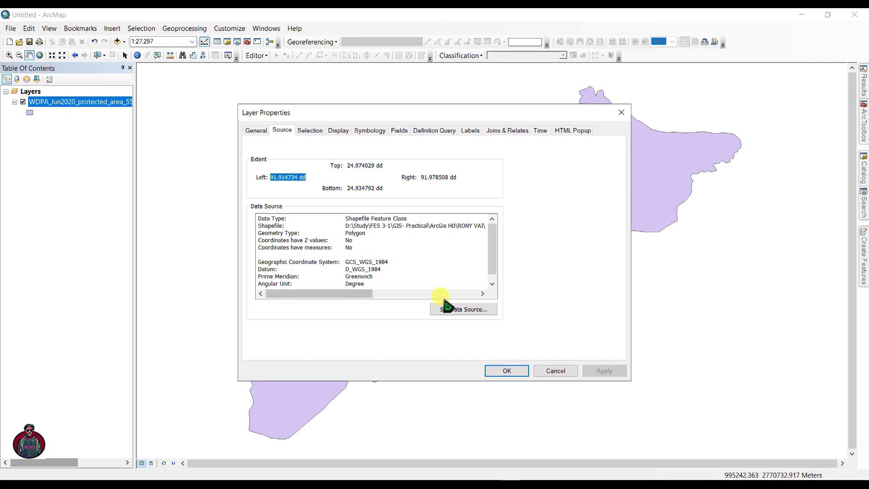
Step: Close the layer properties and open the Workspace section of the geoprocessing Environment Settings
{"action": "left_click", "coordinate": [506, 370]}
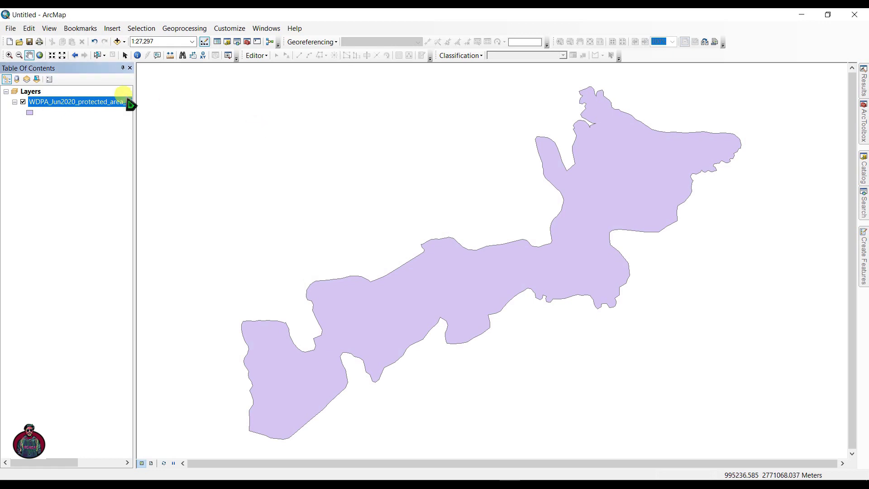
{"action": "left_click", "coordinate": [183, 32]}
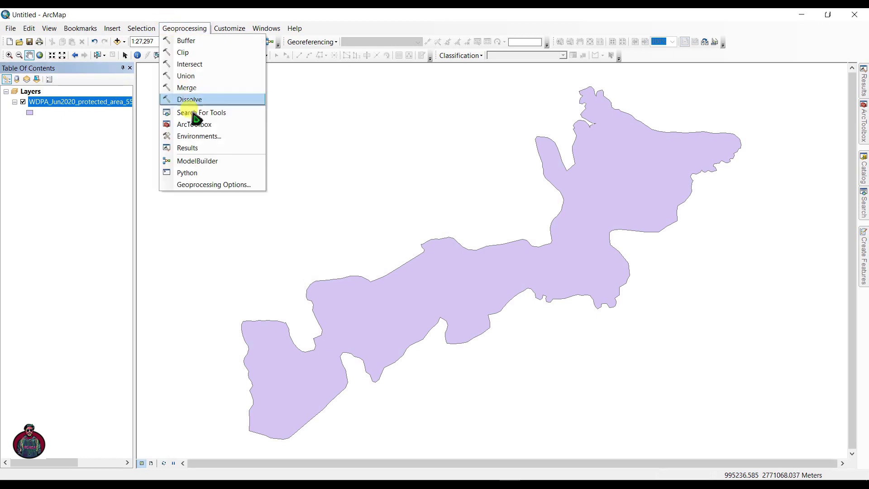
{"action": "left_click", "coordinate": [195, 136]}
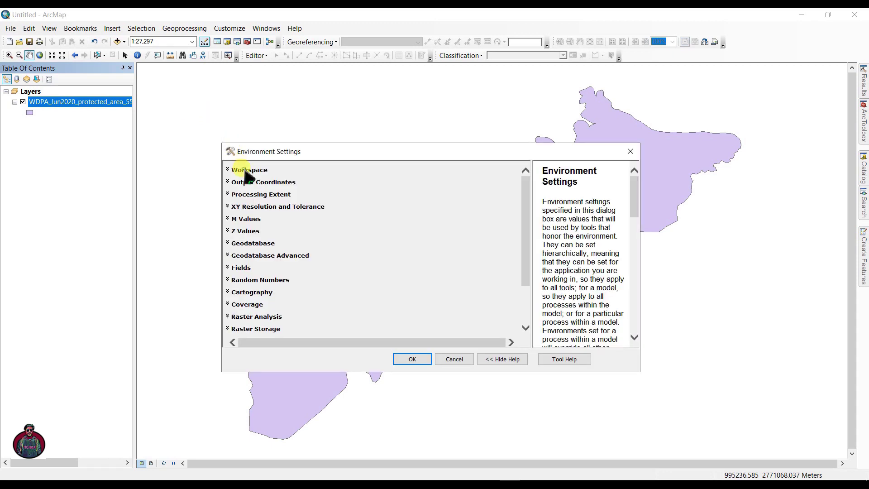
{"action": "left_click", "coordinate": [245, 171]}
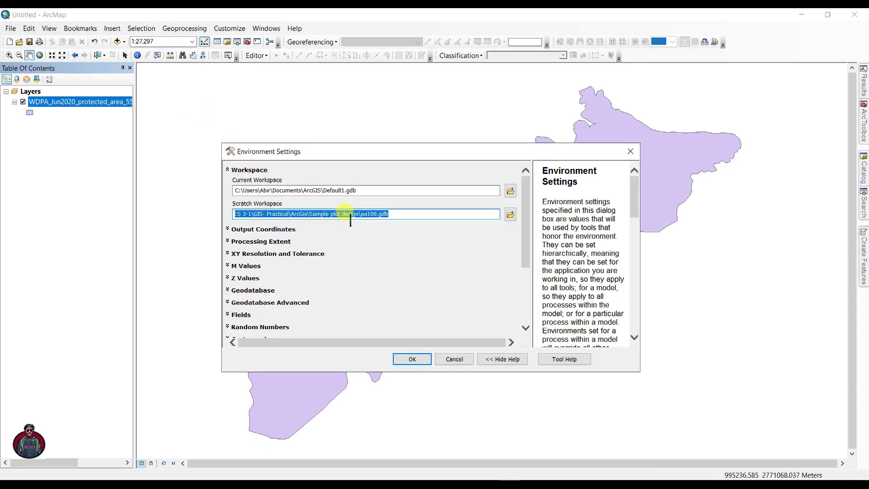
Step: Set the Scratch Workspace to aa100.gdb inside the Sample plot design folder
{"action": "left_click", "coordinate": [510, 214]}
{"action": "key", "text": "Return"}
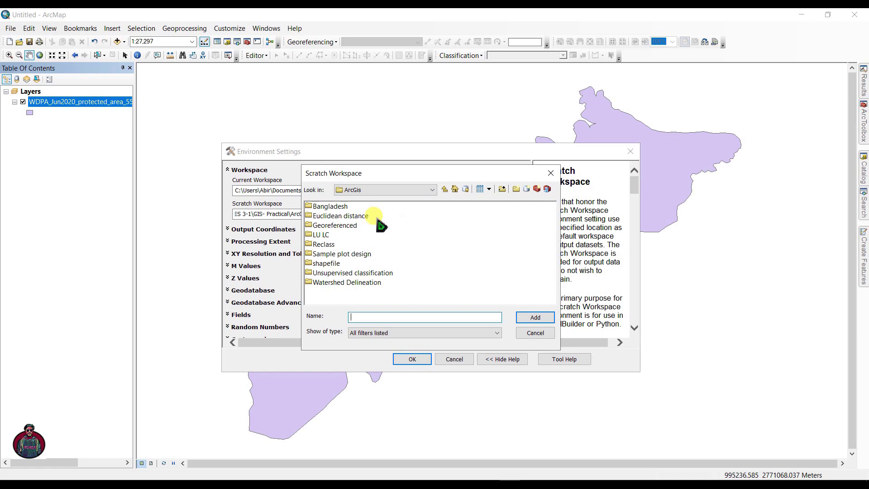
{"action": "left_click", "coordinate": [341, 255]}
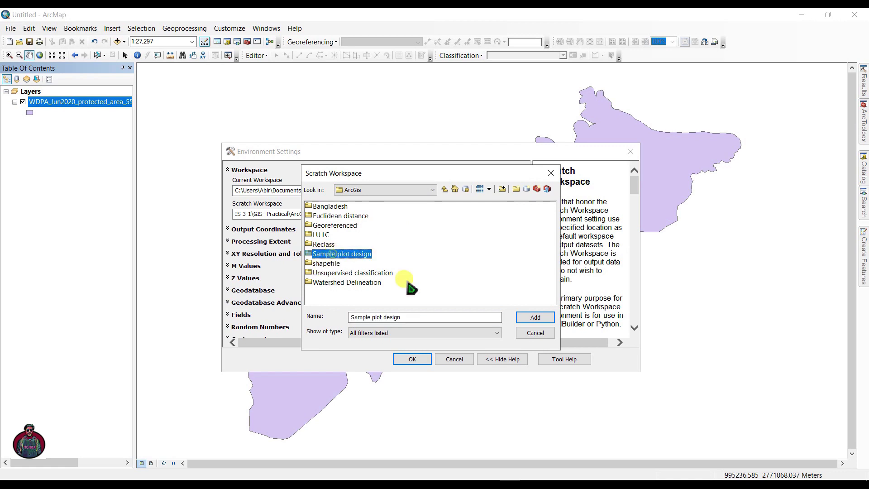
{"action": "left_click", "coordinate": [530, 333]}
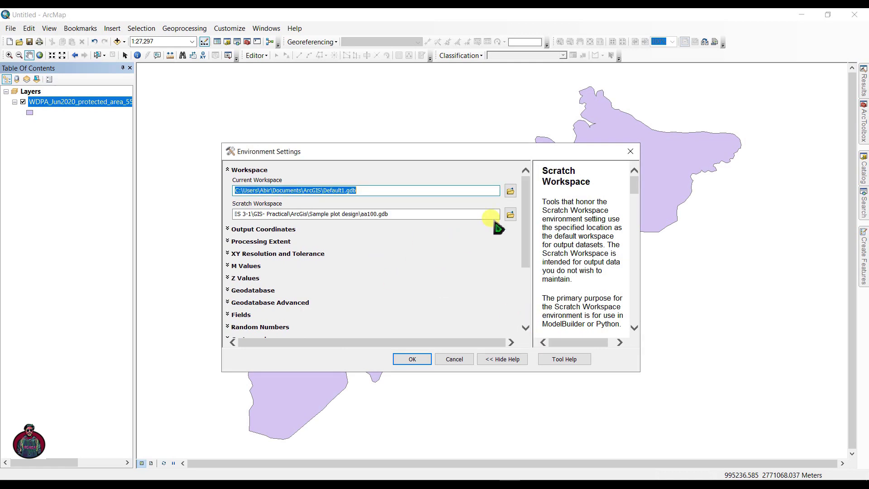
{"action": "left_click", "coordinate": [509, 215]}
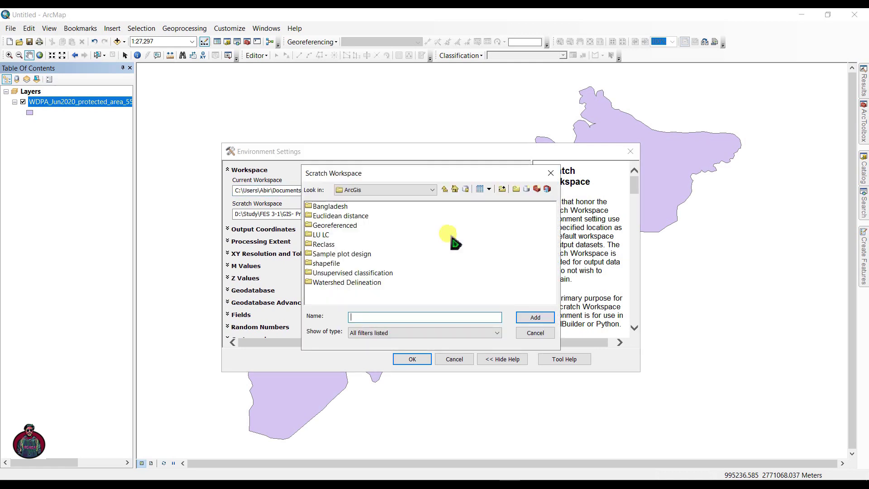
{"action": "double_click", "coordinate": [336, 256]}
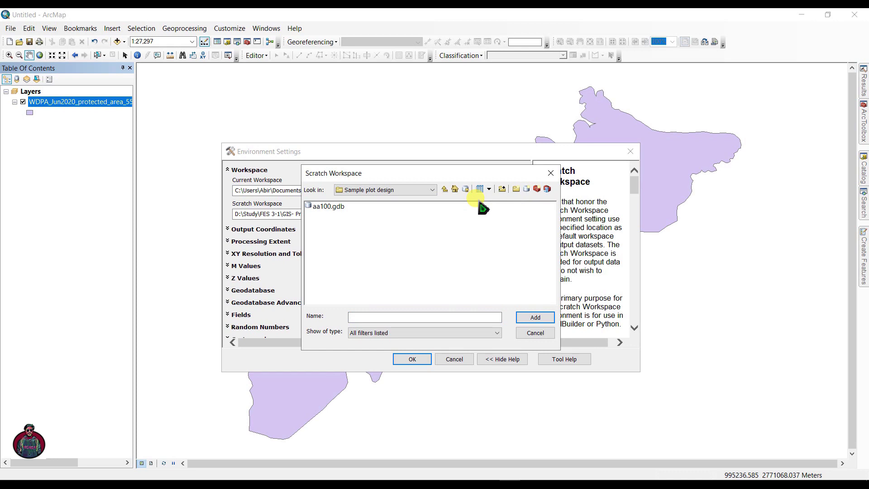
{"action": "left_click", "coordinate": [327, 207]}
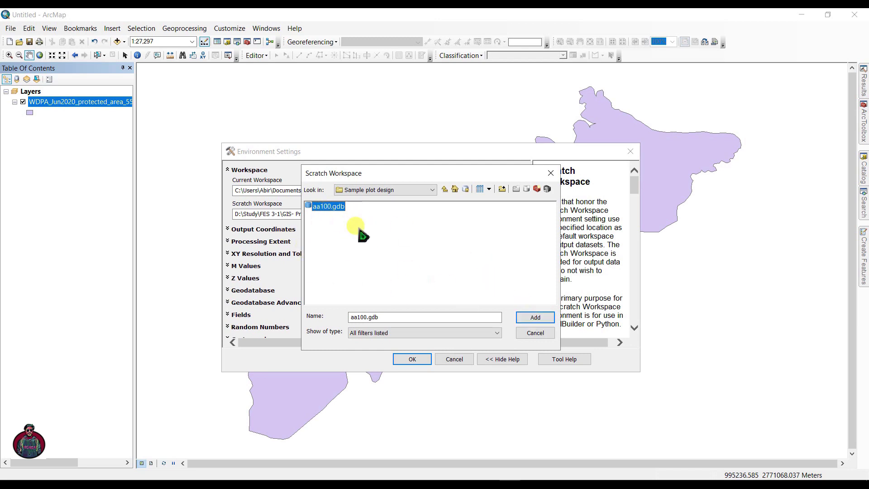
{"action": "left_click", "coordinate": [526, 319]}
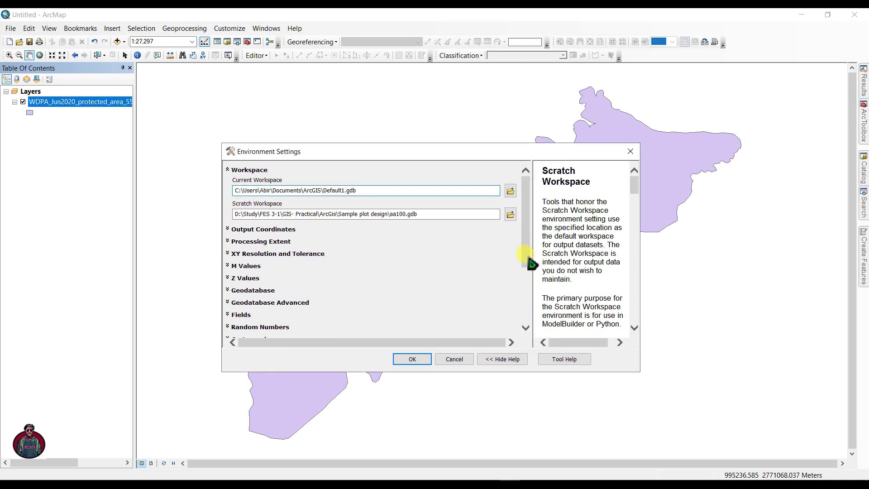
Step: Use the WDPA_Jun2020_protected_area_555543260-shapefile-polygons layer as the Raster Analysis mask and apply
{"action": "left_click_drag", "start_coordinate": [528, 257], "coordinate": [368, 304]}
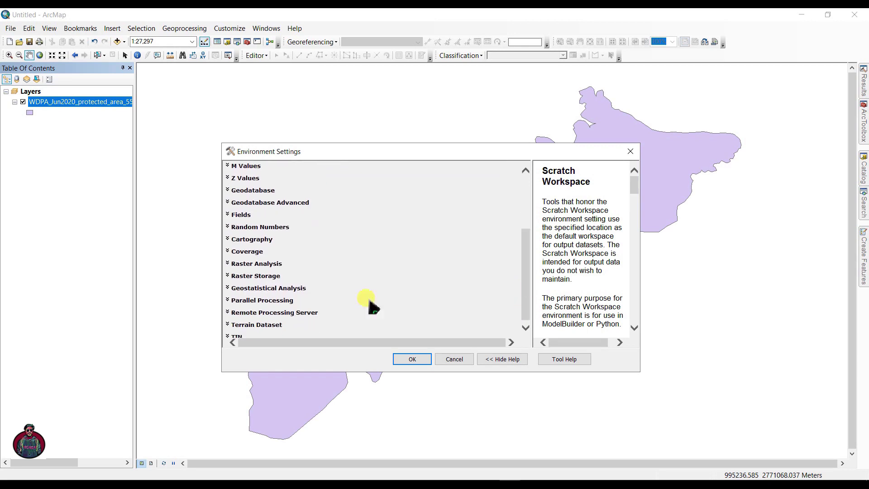
{"action": "left_click", "coordinate": [267, 264]}
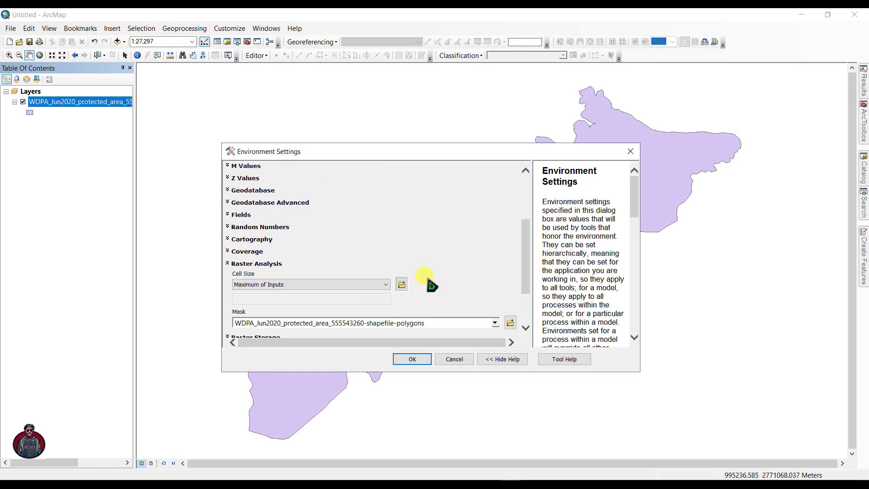
{"action": "scroll", "coordinate": [422, 282], "scroll_direction": "down", "scroll_amount": 1}
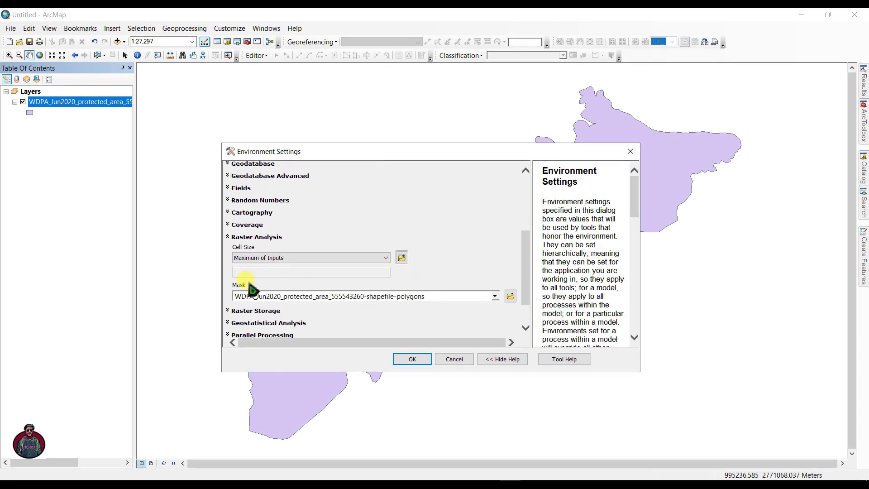
{"action": "left_click", "coordinate": [495, 296]}
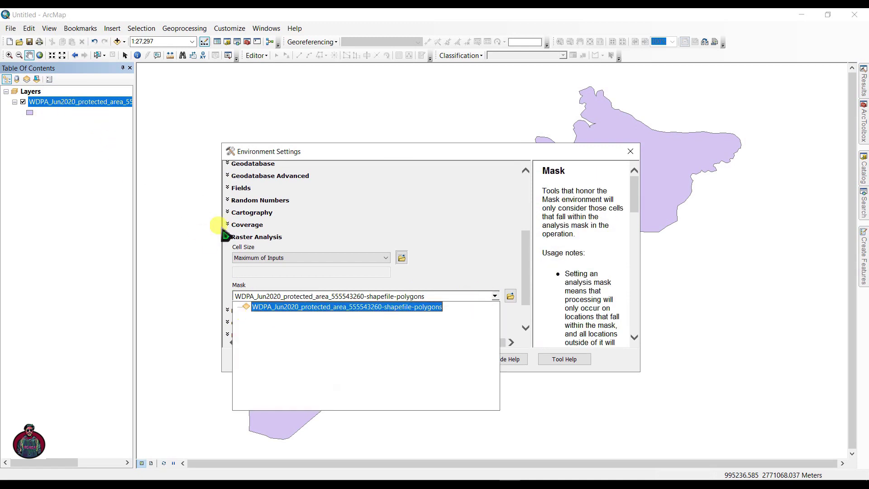
{"action": "left_click", "coordinate": [312, 307]}
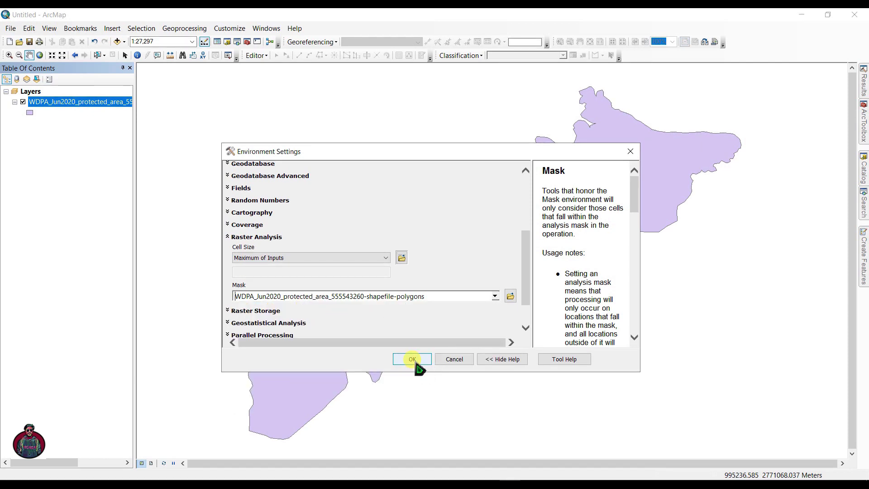
{"action": "left_click", "coordinate": [413, 360]}
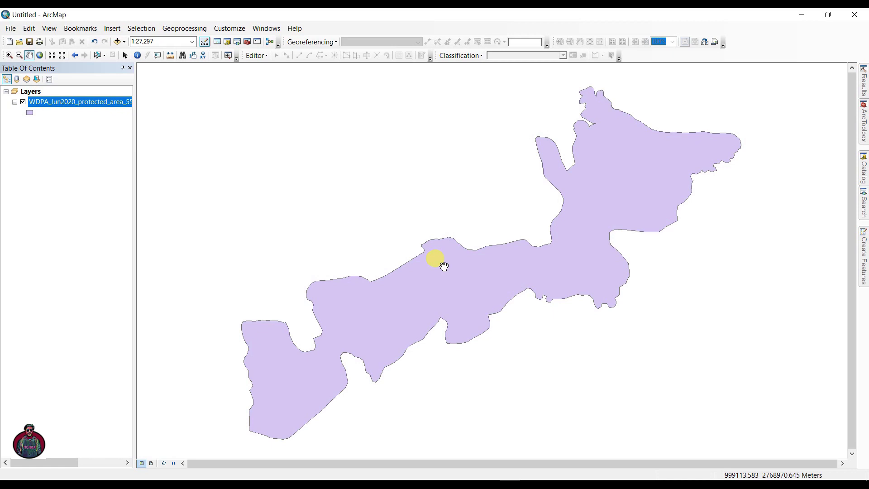
Step: Select Project under ArcToolbox's Data Management Tools > Projections and Transformations
{"action": "left_click", "coordinate": [863, 121]}
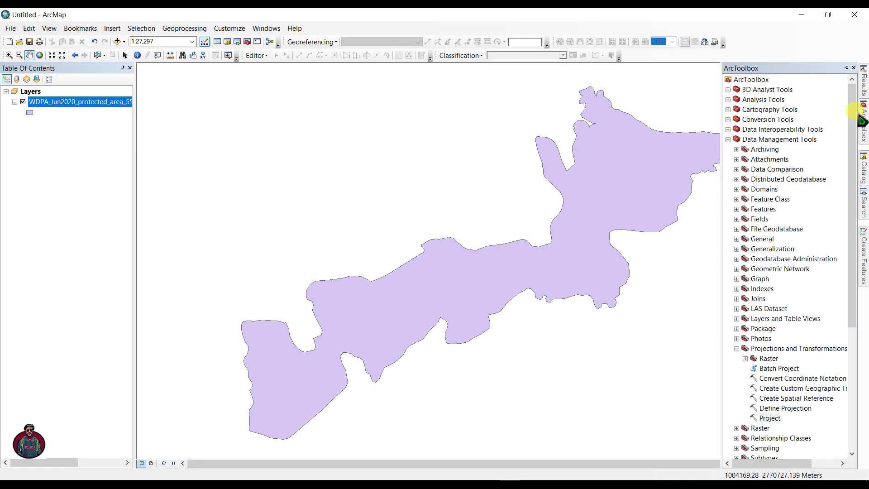
{"action": "left_click", "coordinate": [728, 139]}
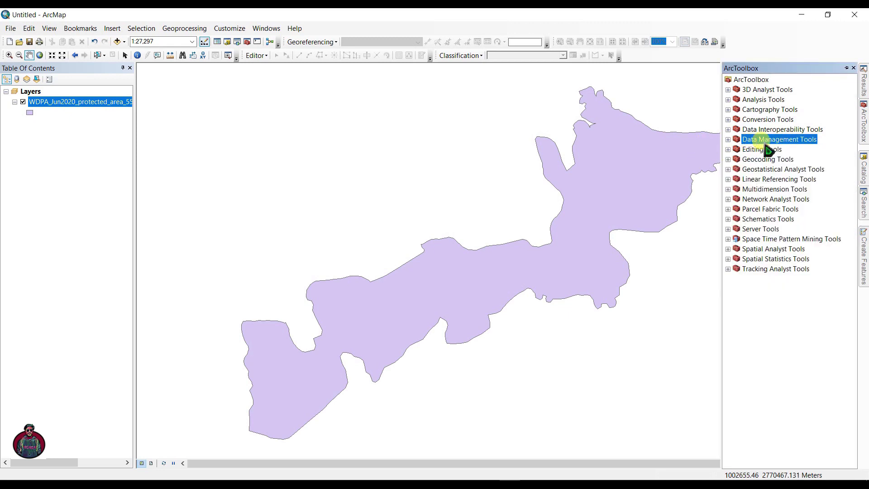
{"action": "left_click", "coordinate": [727, 139]}
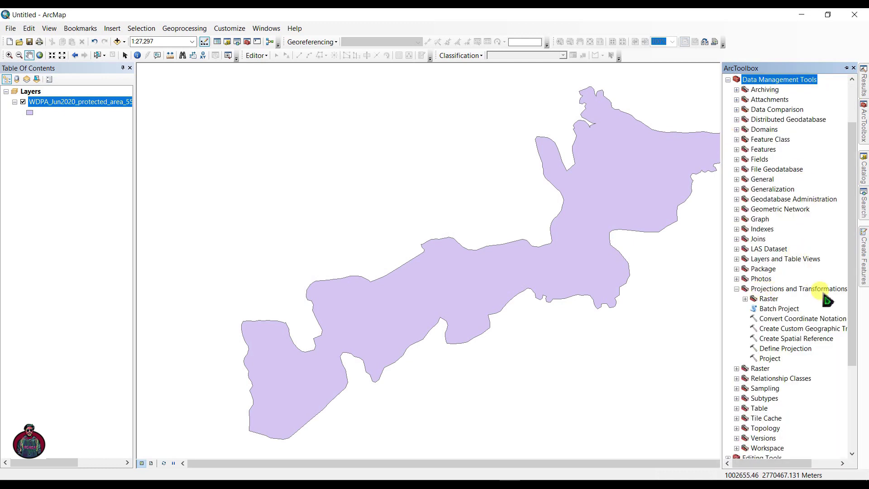
{"action": "left_click", "coordinate": [769, 358]}
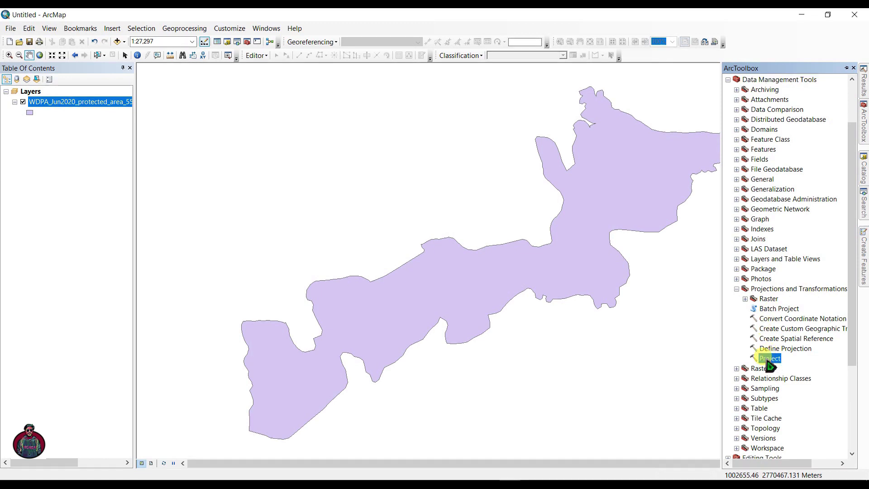
Step: Project the WDPA park polygon layer to WGS 1984 UTM Zone 45N, saving into aa100.gdb
{"action": "double_click", "coordinate": [769, 358]}
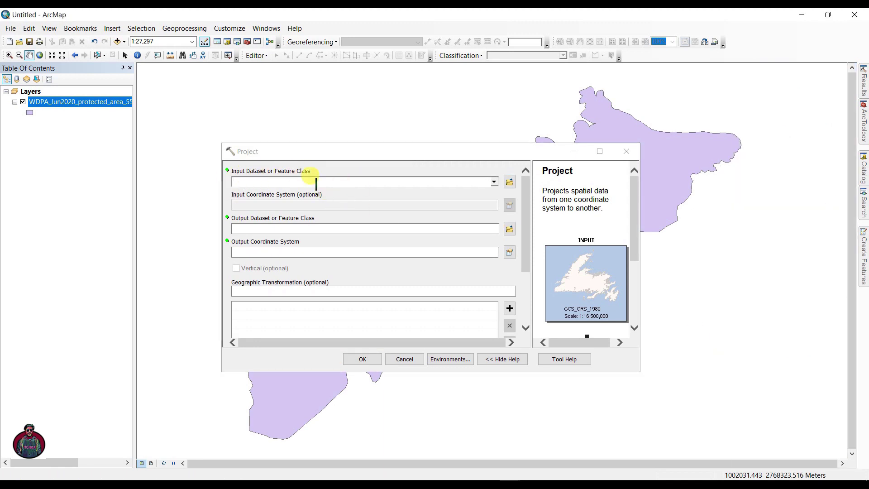
{"action": "left_click", "coordinate": [494, 182]}
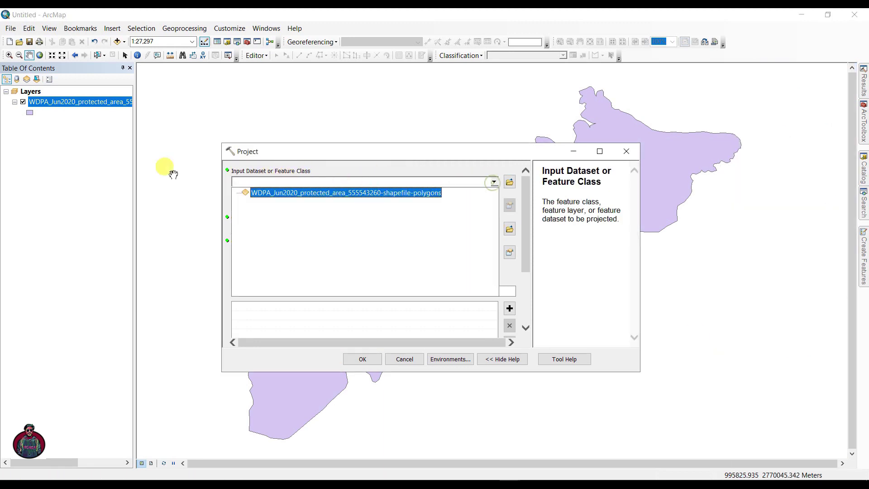
{"action": "left_click", "coordinate": [276, 195]}
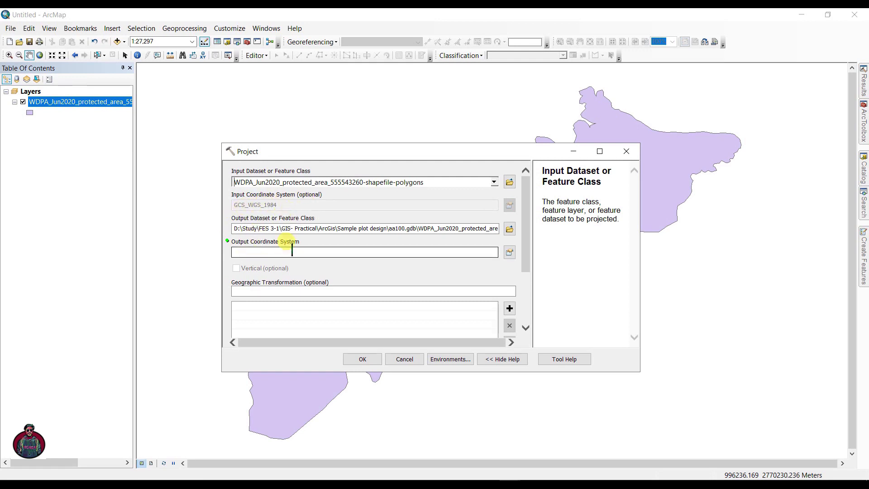
{"action": "left_click", "coordinate": [509, 253]}
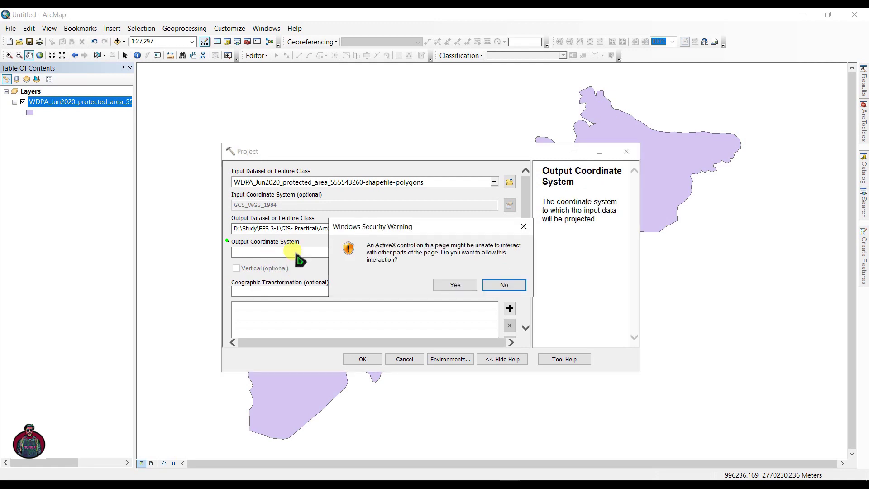
{"action": "left_click", "coordinate": [458, 285]}
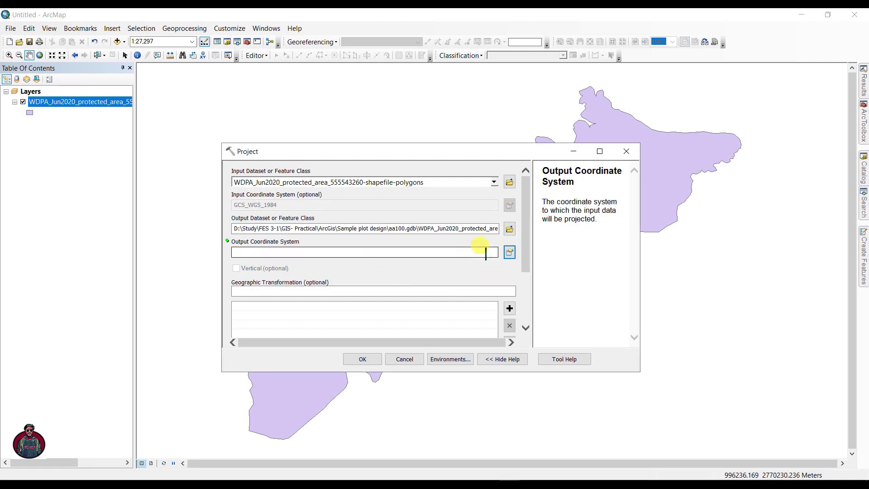
{"action": "left_click", "coordinate": [509, 252]}
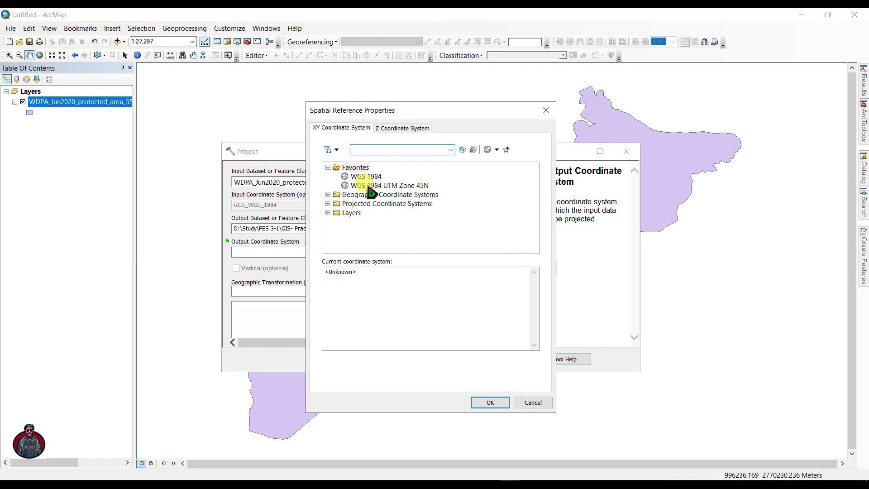
{"action": "left_click", "coordinate": [369, 185]}
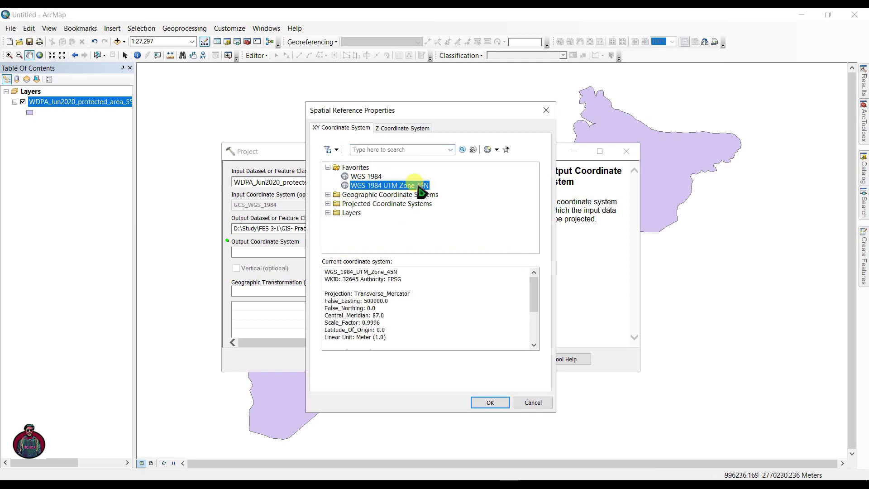
{"action": "left_click", "coordinate": [490, 402]}
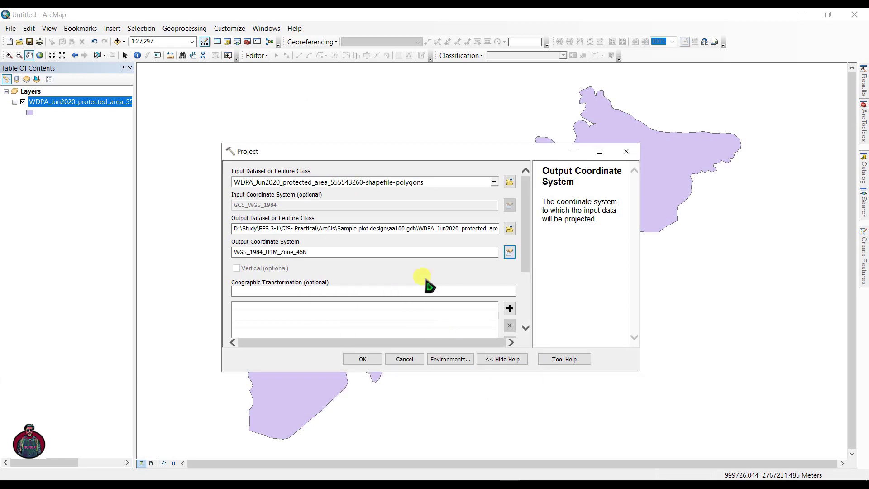
{"action": "left_click_drag", "start_coordinate": [526, 252], "coordinate": [521, 320]}
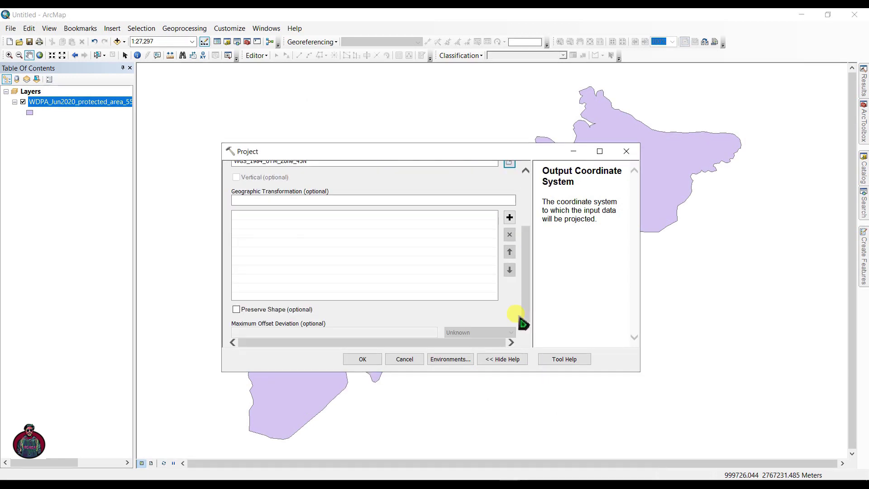
{"action": "left_click", "coordinate": [368, 359]}
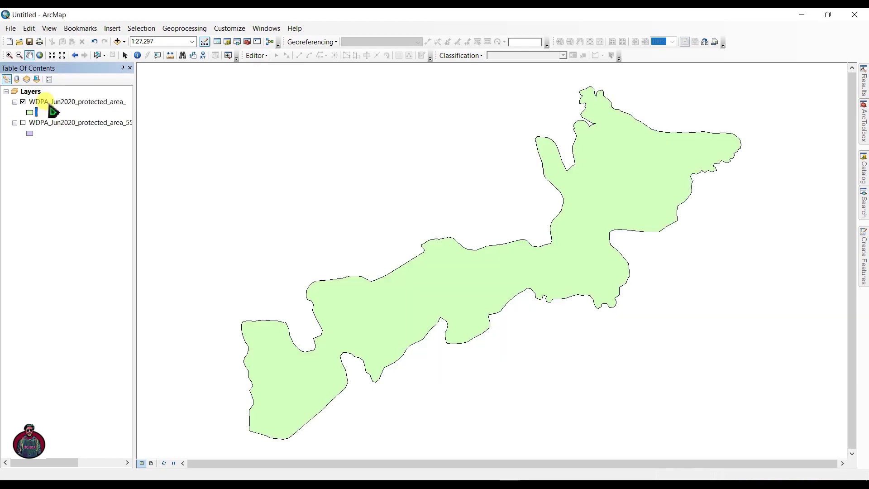
{"action": "right_click", "coordinate": [50, 104]}
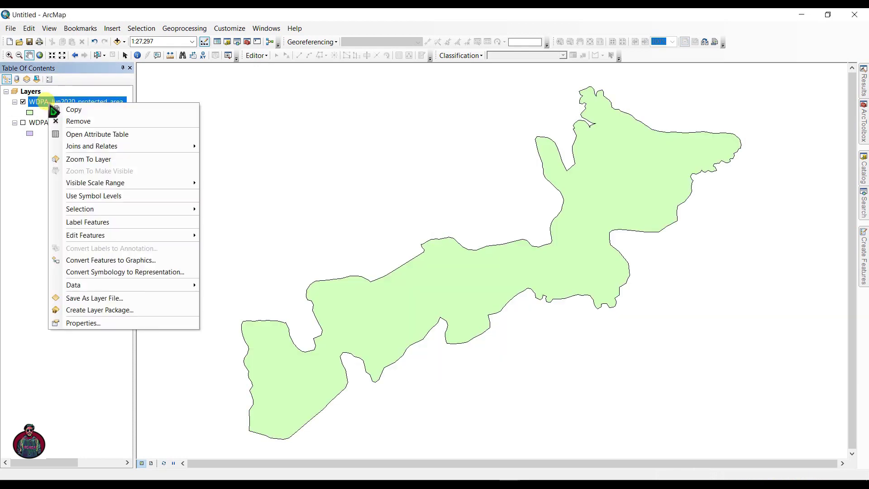
{"action": "left_click", "coordinate": [83, 322]}
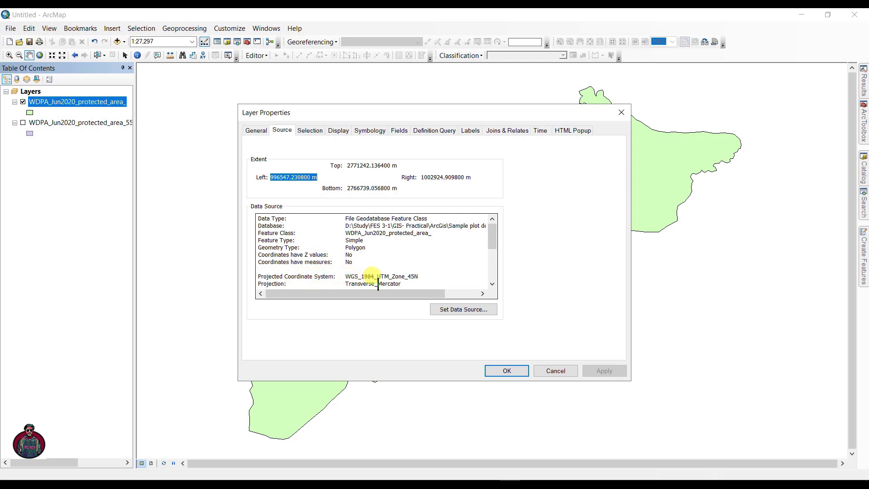
{"action": "left_click", "coordinate": [496, 370]}
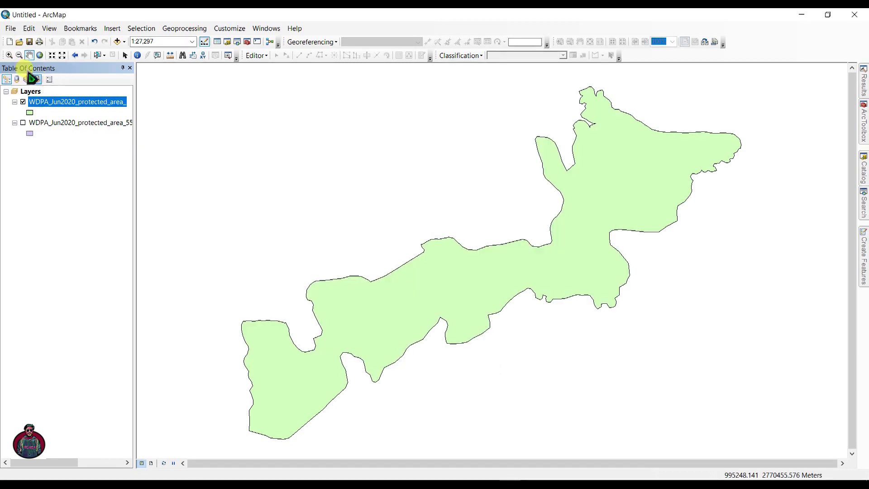
Step: Create a new Blank Map, discarding changes to the old map
{"action": "left_click", "coordinate": [9, 41]}
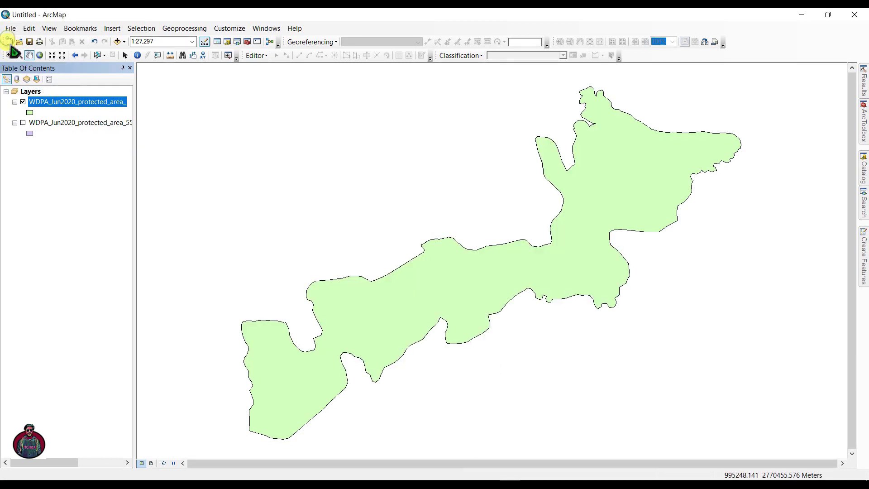
{"action": "left_click", "coordinate": [414, 200]}
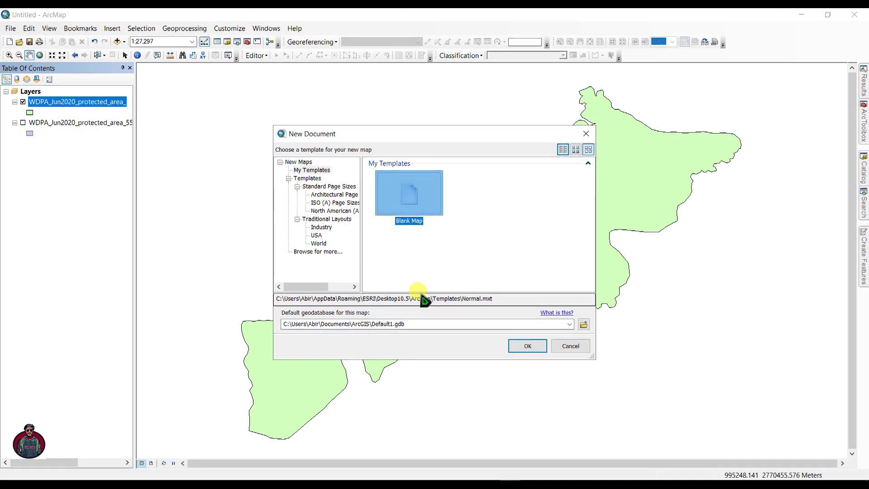
{"action": "left_click", "coordinate": [527, 347]}
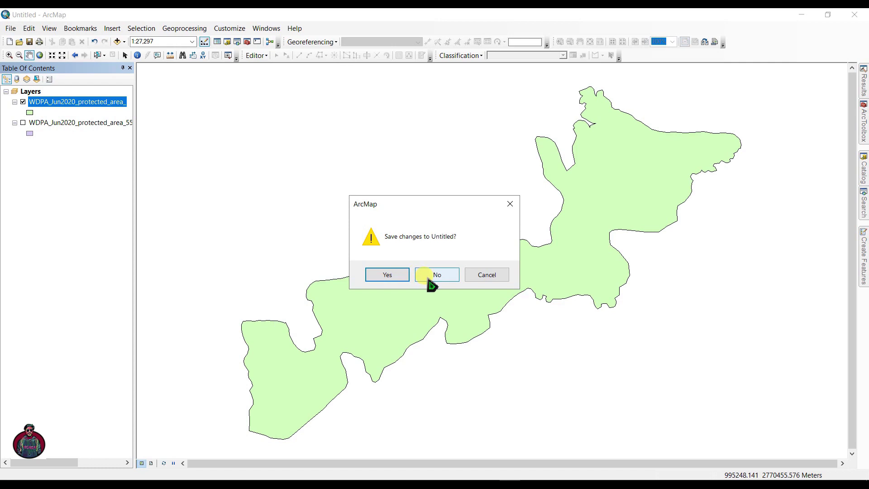
{"action": "left_click", "coordinate": [432, 279]}
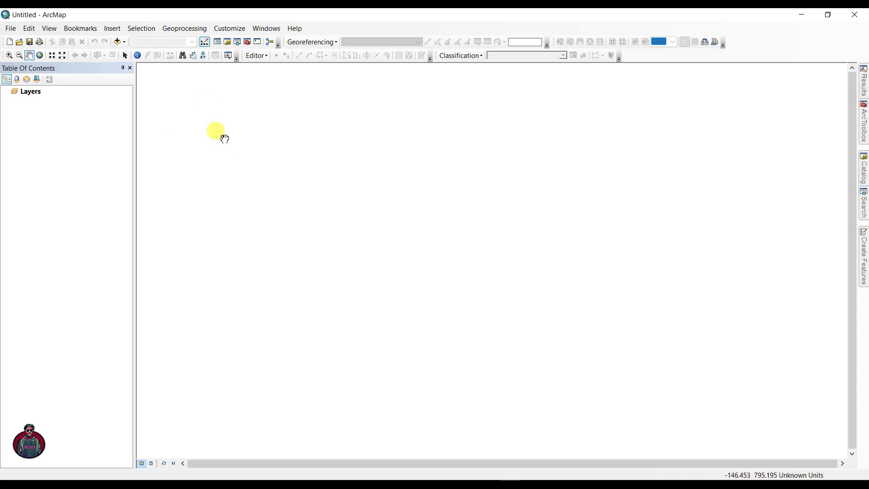
Step: Add the projected WDPA_Jun2020_protected_area_ feature class from aa100.gdb and check its source properties
{"action": "left_click", "coordinate": [117, 42]}
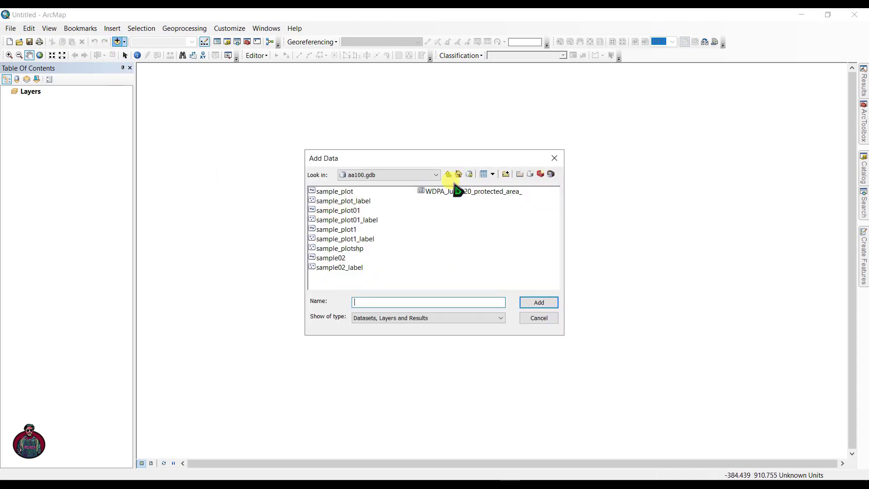
{"action": "left_click", "coordinate": [455, 193]}
{"action": "left_click", "coordinate": [541, 303]}
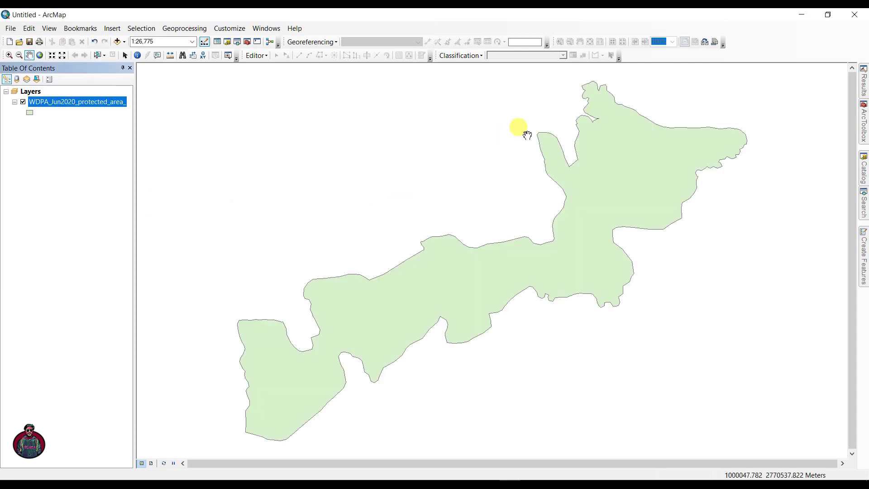
{"action": "right_click", "coordinate": [82, 103]}
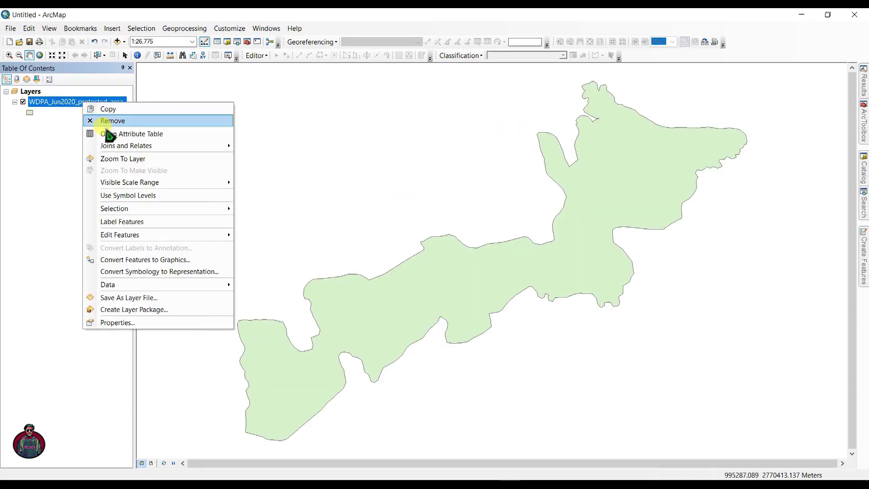
{"action": "left_click", "coordinate": [114, 322]}
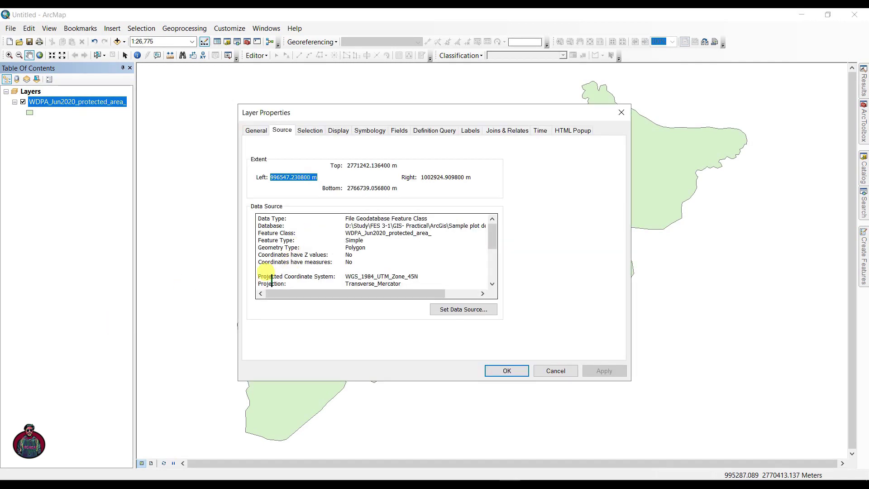
{"action": "left_click", "coordinate": [506, 371]}
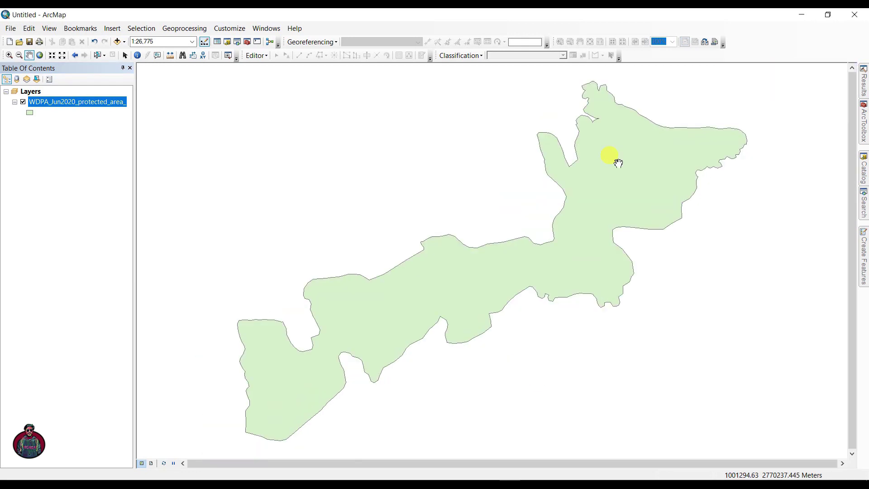
Step: In Create Fishnet, set the output feature class to create_plot
{"action": "mouse_move", "coordinate": [863, 213]}
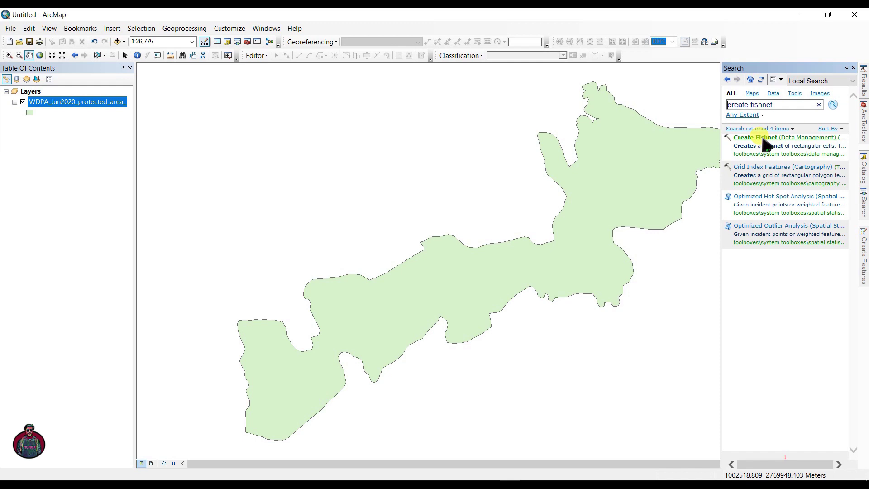
{"action": "left_click", "coordinate": [760, 137]}
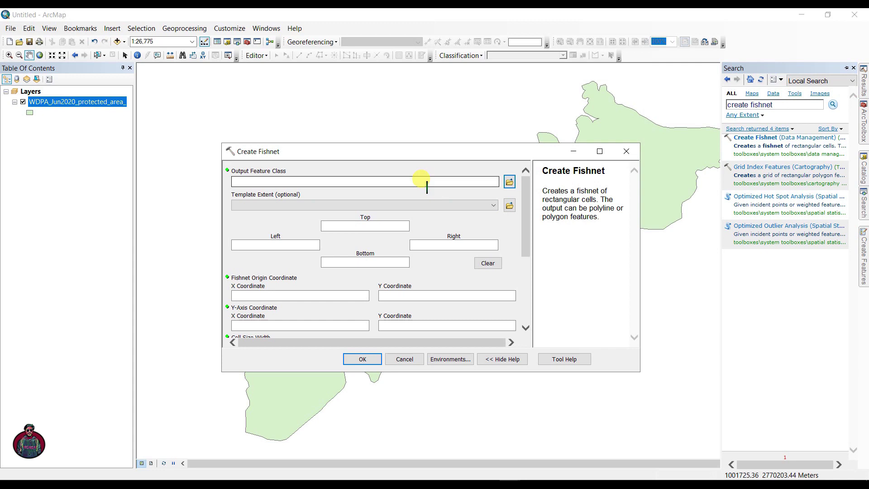
{"action": "left_click", "coordinate": [251, 181]}
{"action": "left_click", "coordinate": [454, 283]}
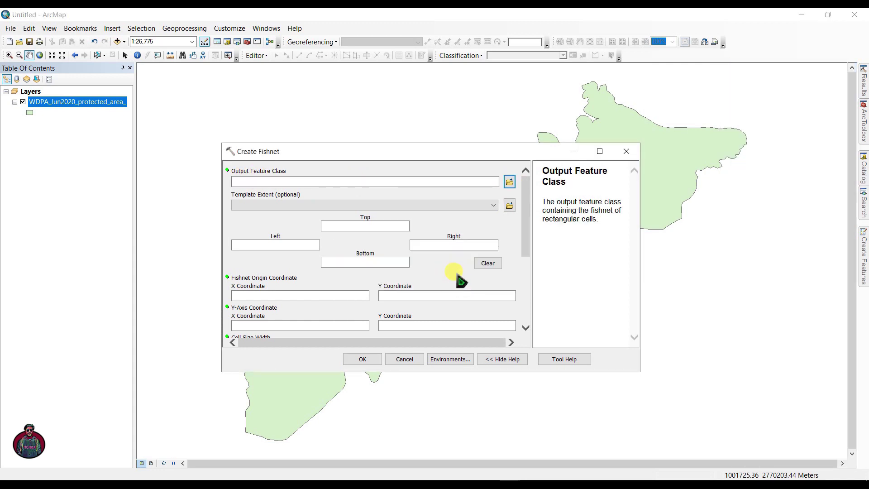
{"action": "left_click", "coordinate": [509, 182]}
{"action": "left_click", "coordinate": [387, 316]}
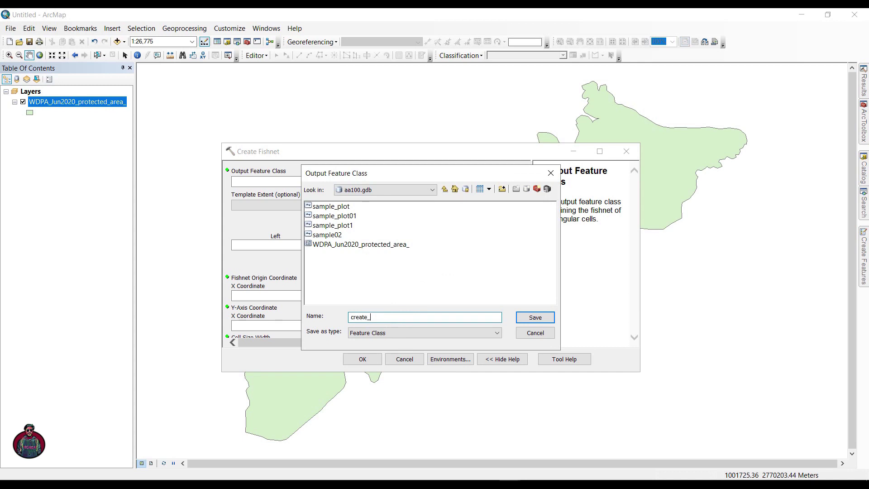
{"action": "type", "text": "create_plot"}
{"action": "left_click", "coordinate": [534, 317]}
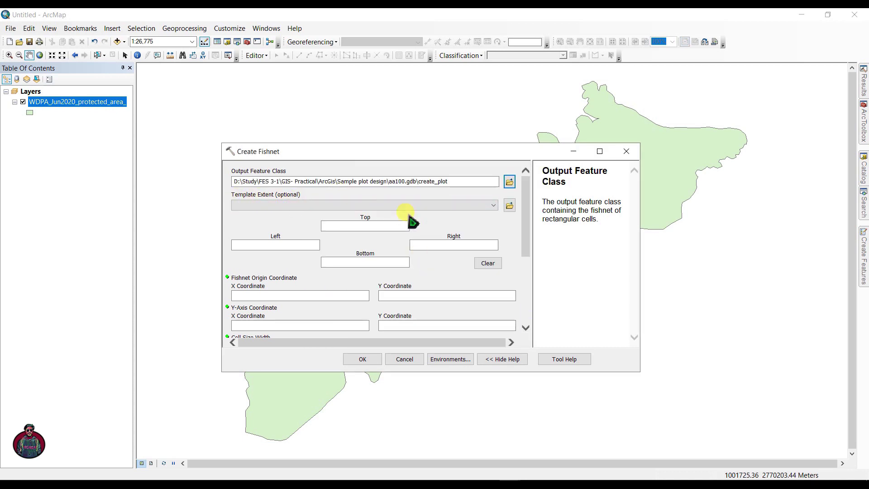
Step: Use the protected area layer as template extent, cell width and height 300, and run
{"action": "left_click", "coordinate": [482, 207]}
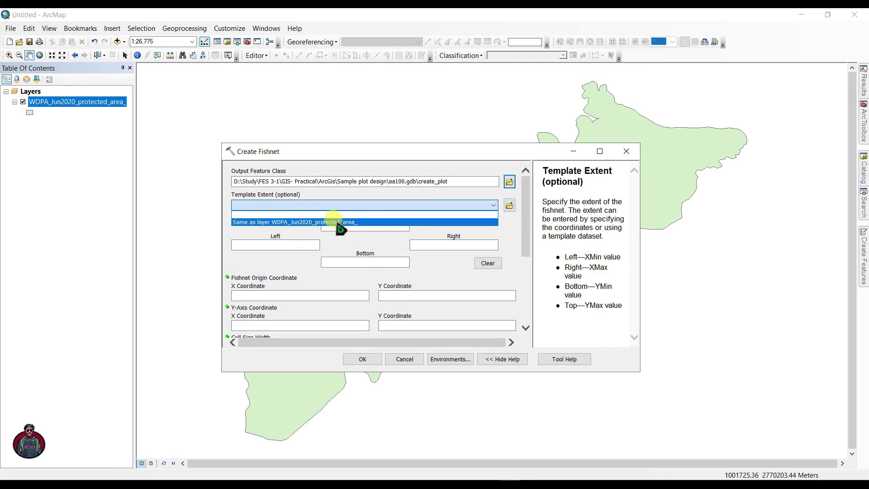
{"action": "left_click", "coordinate": [340, 222]}
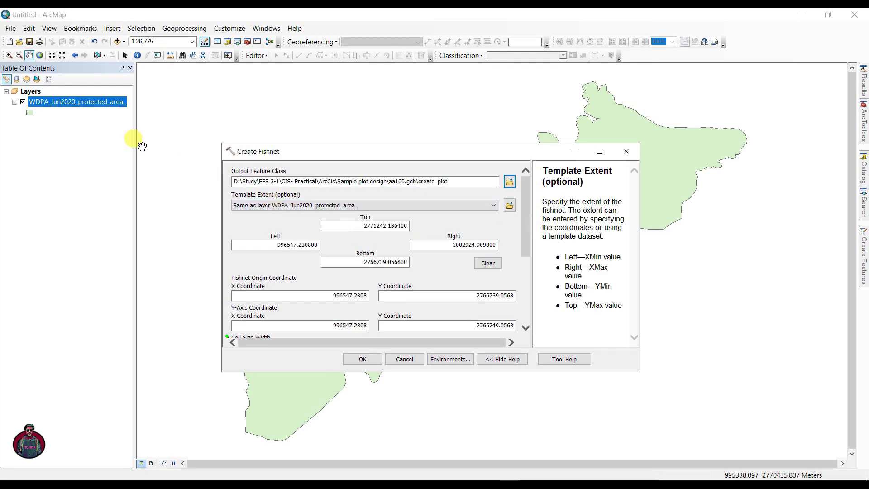
{"action": "left_click_drag", "start_coordinate": [526, 229], "coordinate": [531, 270]}
{"action": "scroll", "coordinate": [531, 270], "scroll_direction": "down", "scroll_amount": 3}
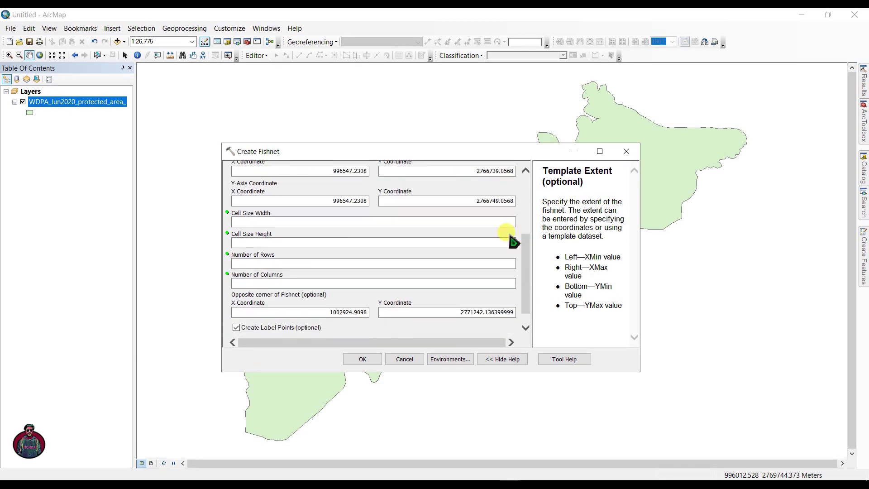
{"action": "left_click", "coordinate": [505, 222]}
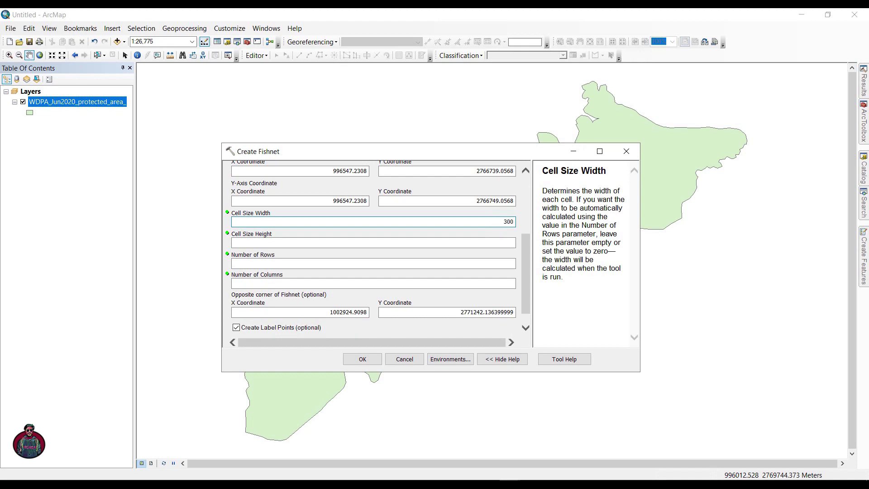
{"action": "left_click", "coordinate": [507, 241]}
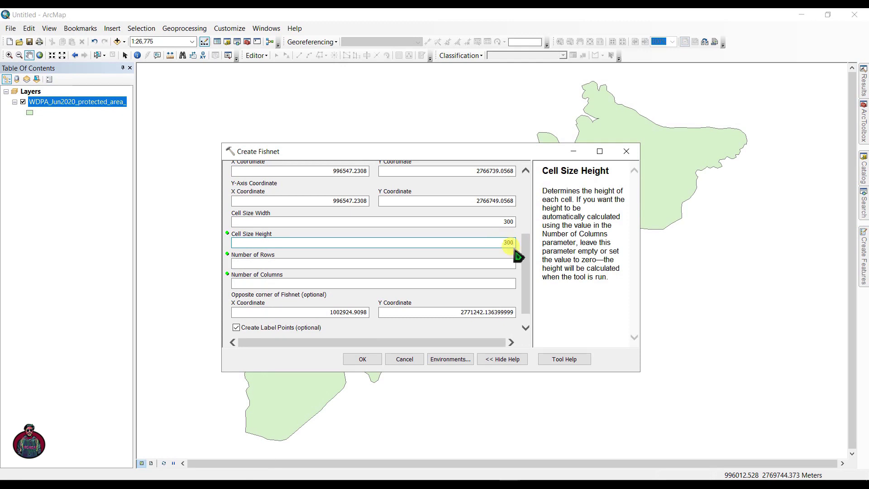
{"action": "type", "text": "300"}
{"action": "scroll", "coordinate": [520, 283], "scroll_direction": "down", "scroll_amount": 1}
{"action": "left_click", "coordinate": [362, 359]}
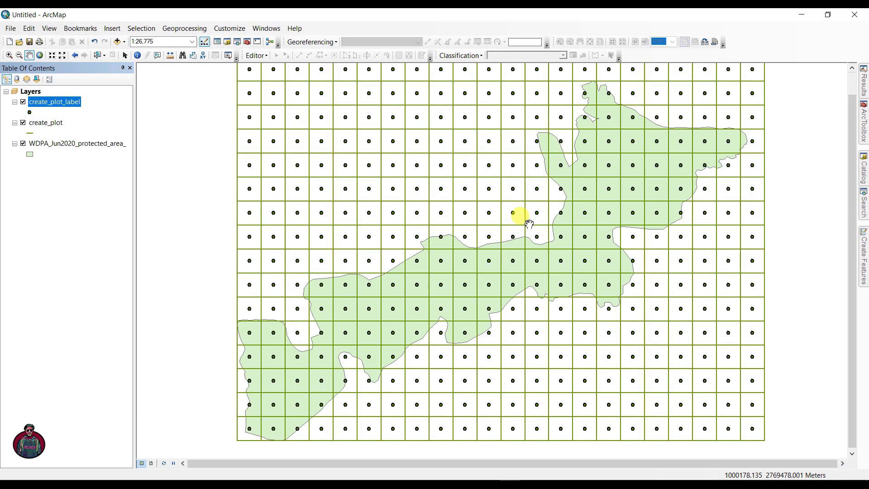
Step: Switch off the create_plot grid layer so only the label points show over the park
{"action": "left_click", "coordinate": [23, 123]}
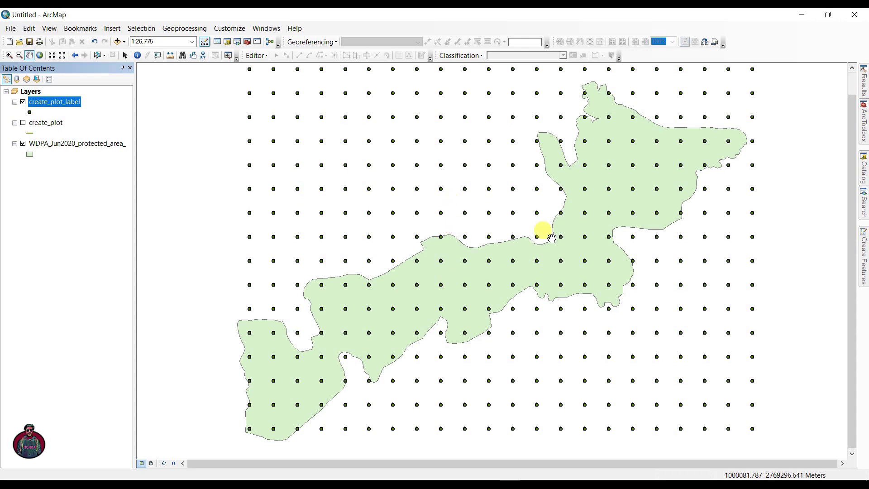
{"action": "left_click", "coordinate": [181, 28]}
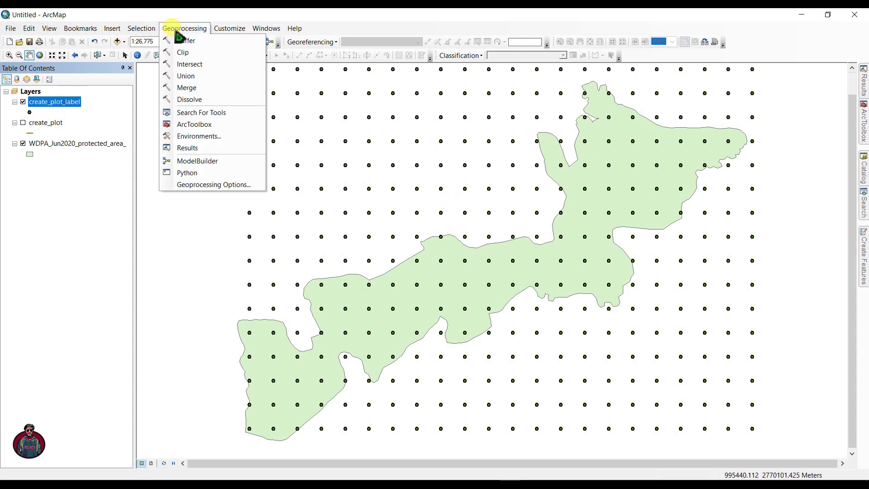
Step: Clip create_plot_label to the WDPA park boundary, then hide the original create_plot_label layer
{"action": "left_click", "coordinate": [183, 53]}
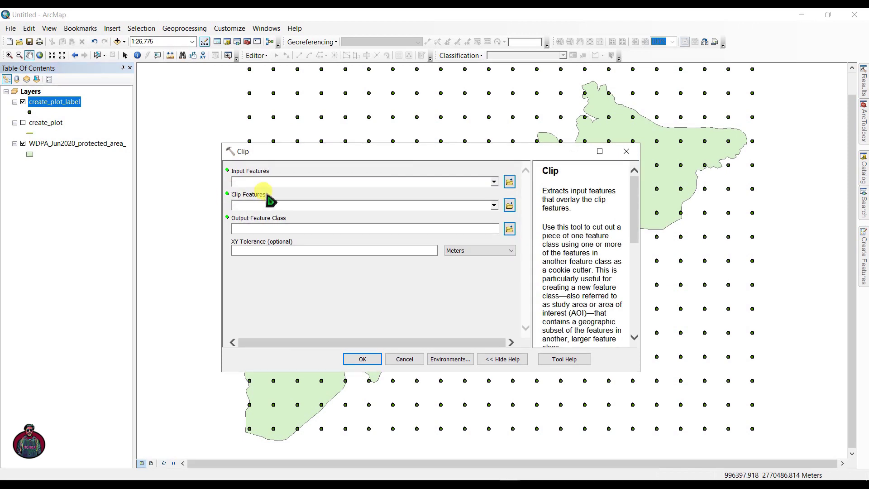
{"action": "left_click", "coordinate": [493, 183]}
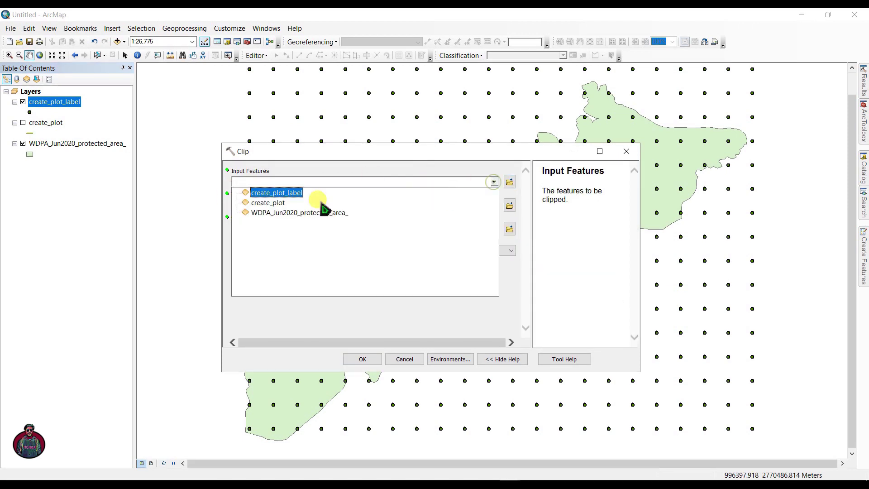
{"action": "left_click_drag", "start_coordinate": [45, 111], "coordinate": [262, 194]}
{"action": "left_click", "coordinate": [267, 193]}
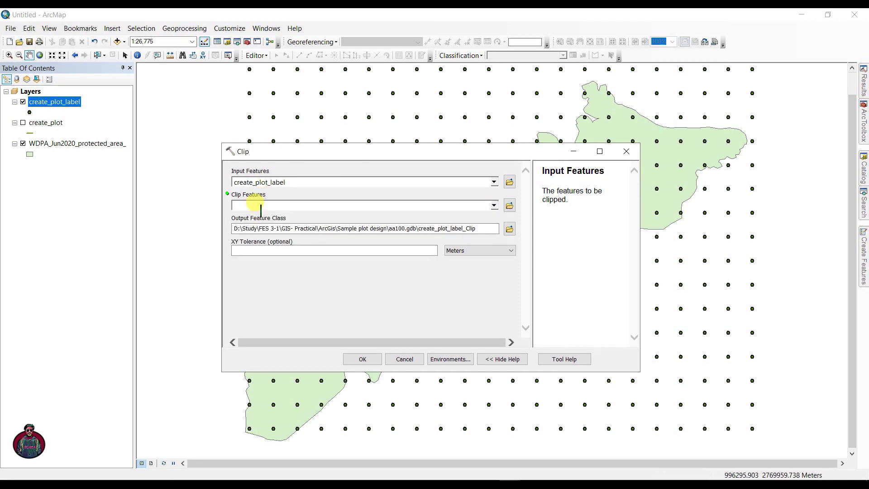
{"action": "left_click", "coordinate": [495, 205]}
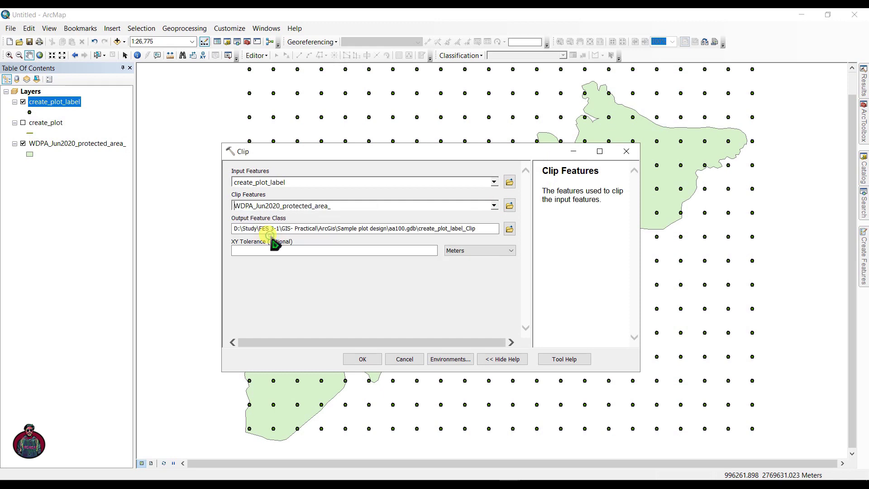
{"action": "left_click", "coordinate": [349, 358]}
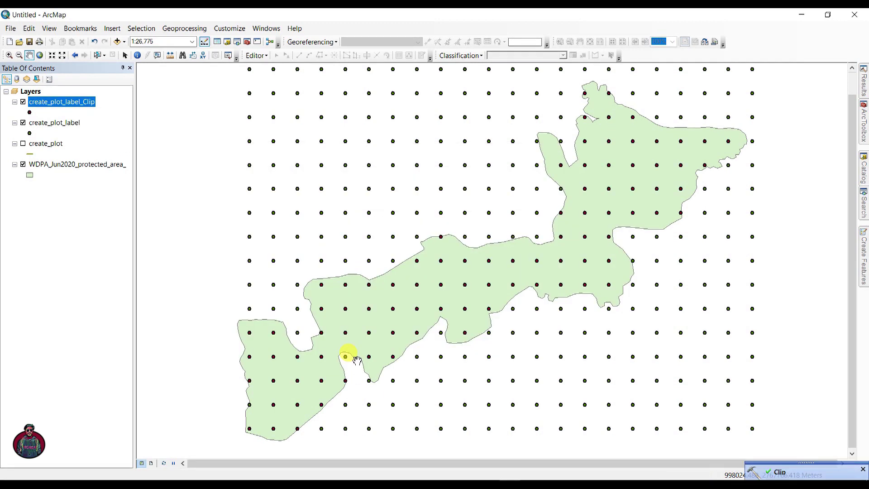
{"action": "left_click", "coordinate": [23, 122]}
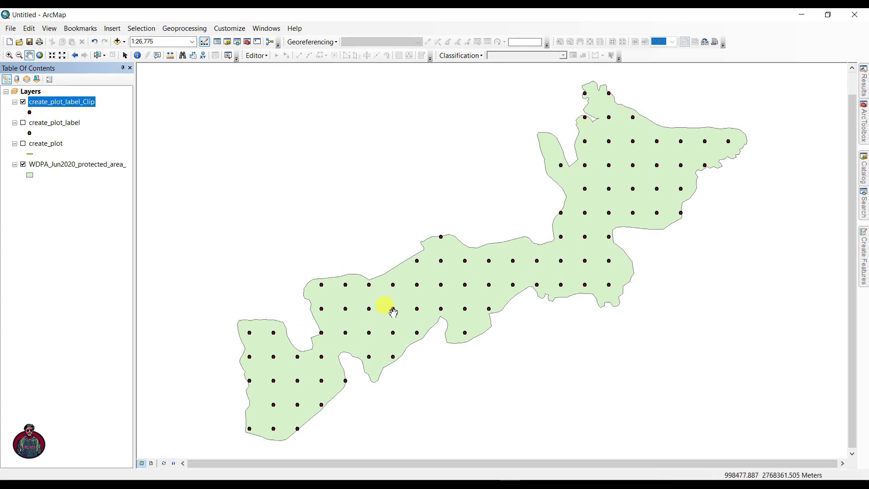
Step: Rename the clipped points layer to Sample_plot and open its attribute table
{"action": "left_click", "coordinate": [61, 103]}
{"action": "type", "text": "Samp"}
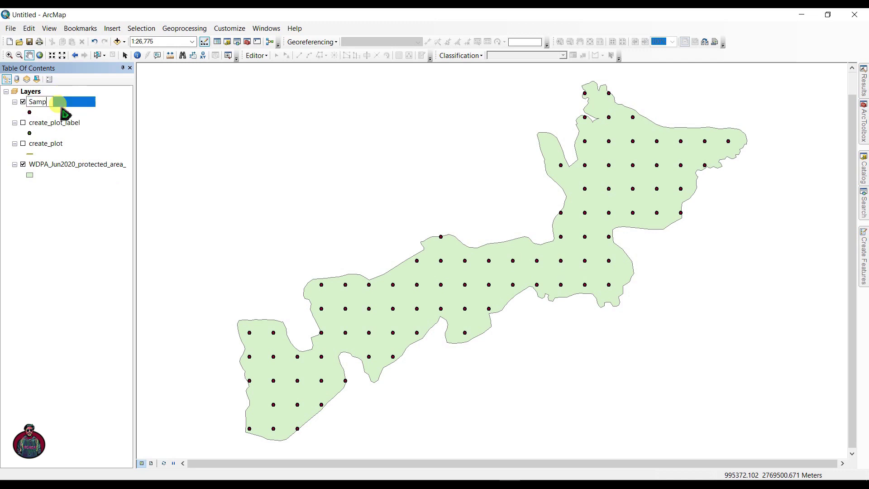
{"action": "type", "text": "le_plot"}
{"action": "key", "text": "Return"}
{"action": "right_click", "coordinate": [39, 102]}
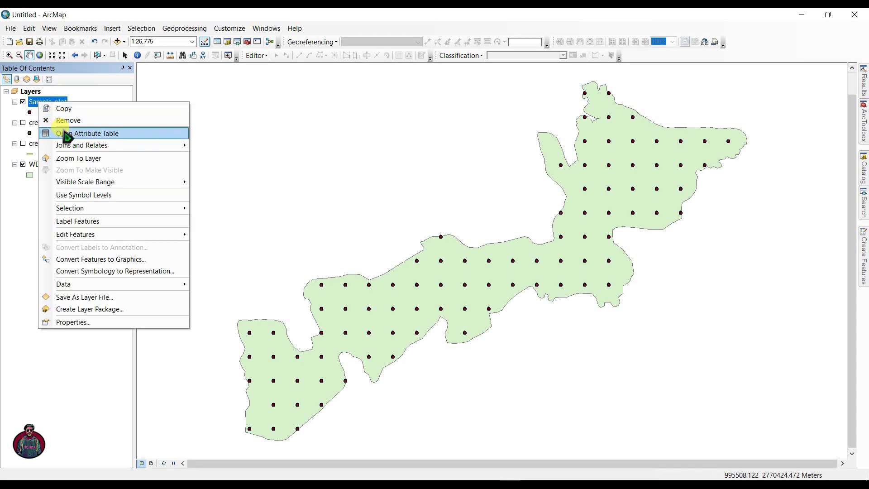
{"action": "left_click", "coordinate": [64, 133]}
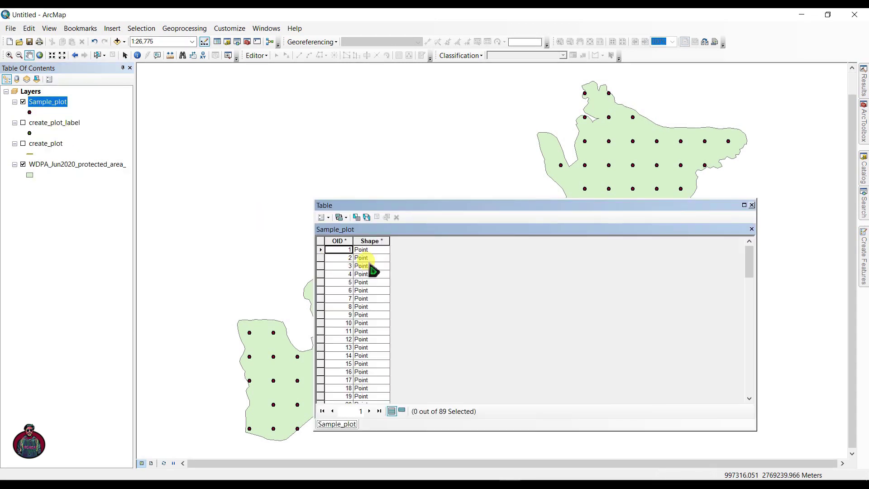
Step: Add X and Y fields, both of type Long Integer, to the Sample_plot table
{"action": "left_click", "coordinate": [325, 218]}
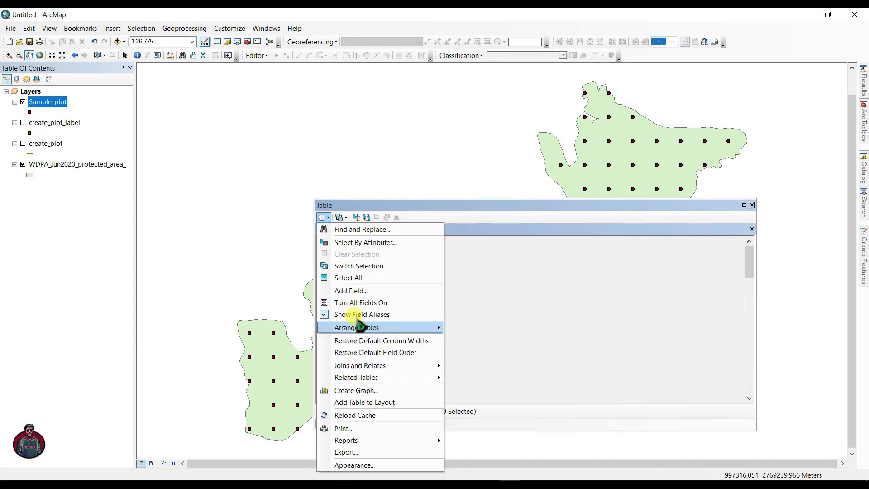
{"action": "left_click", "coordinate": [344, 291]}
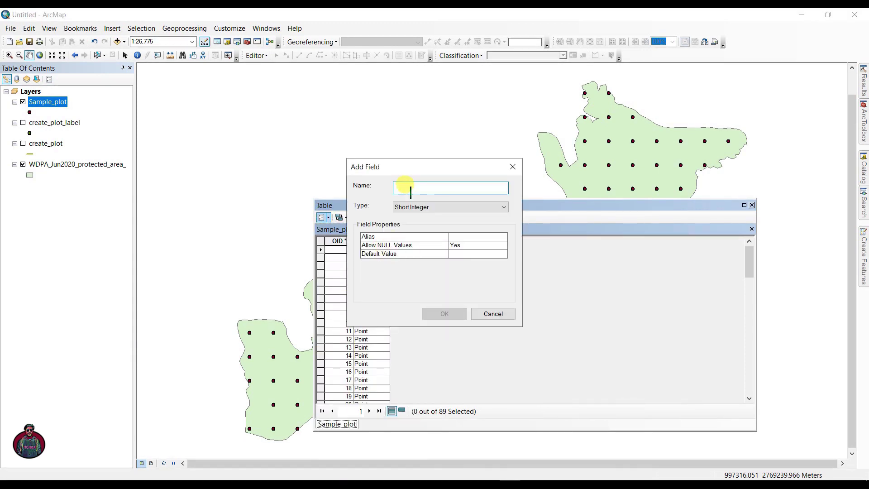
{"action": "type", "text": "X"}
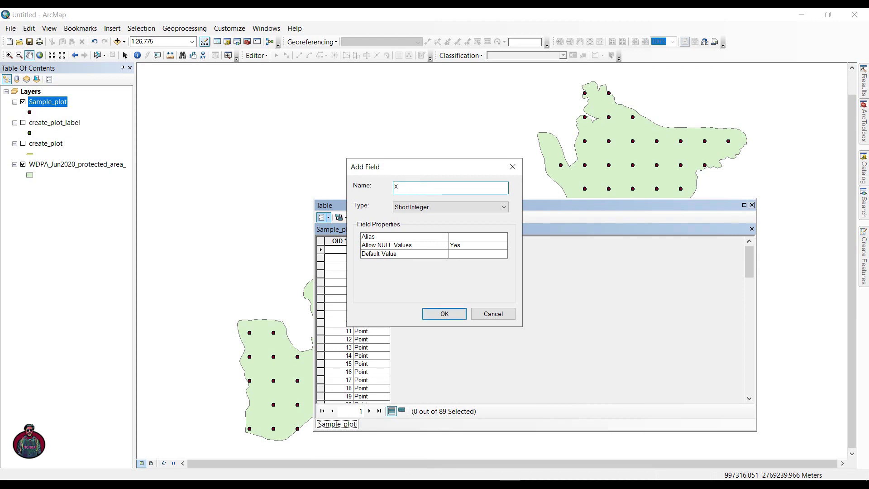
{"action": "left_click", "coordinate": [426, 207]}
{"action": "left_click", "coordinate": [420, 223]}
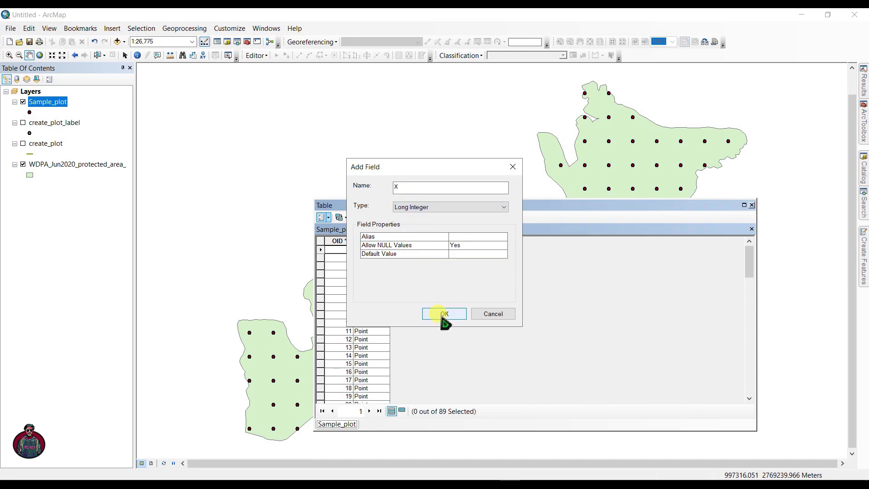
{"action": "left_click", "coordinate": [443, 314]}
{"action": "left_click", "coordinate": [330, 221]}
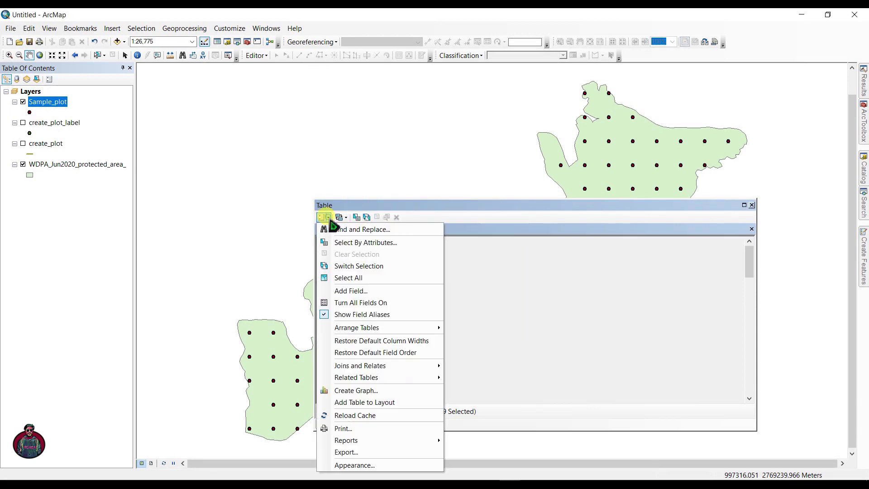
{"action": "left_click", "coordinate": [347, 287]}
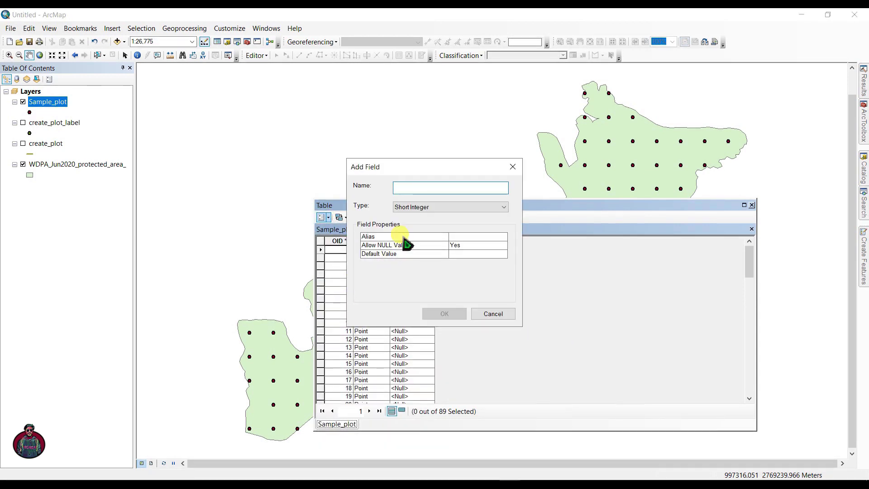
{"action": "type", "text": "Y"}
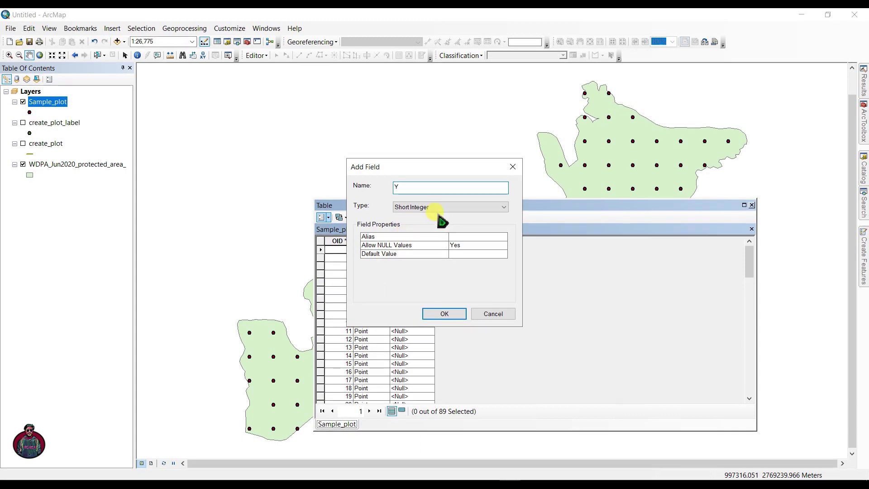
{"action": "left_click", "coordinate": [439, 207]}
{"action": "left_click", "coordinate": [422, 224]}
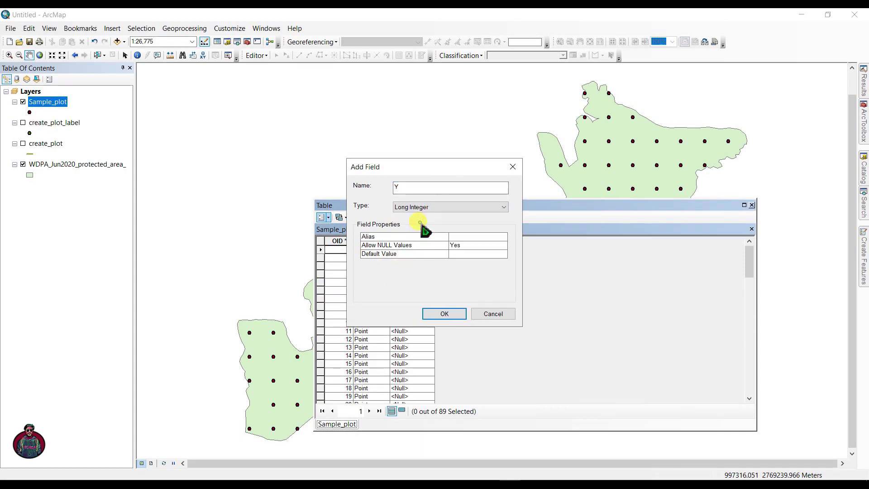
{"action": "left_click", "coordinate": [443, 314]}
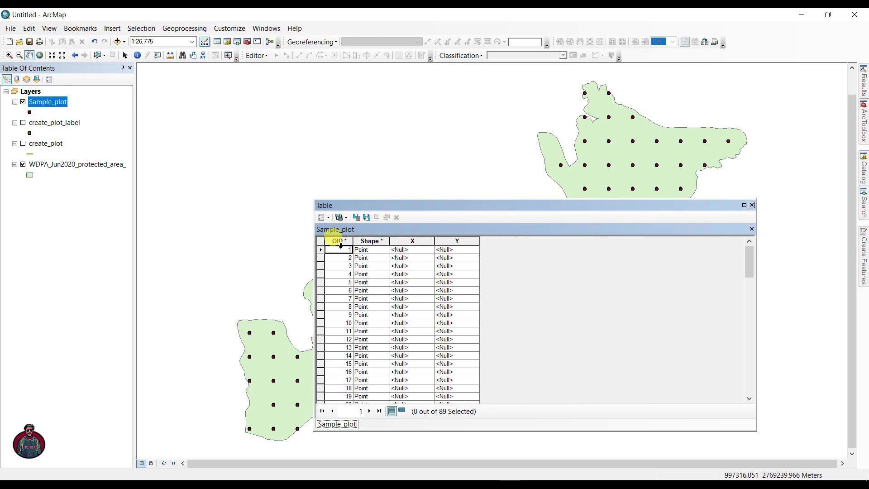
Step: Add a third field named Sample_plot to the table
{"action": "left_click", "coordinate": [324, 217]}
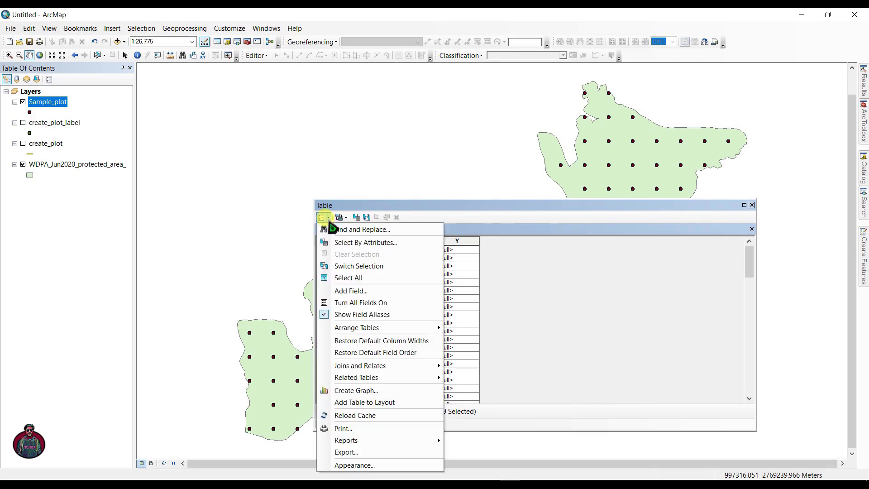
{"action": "left_click", "coordinate": [353, 291]}
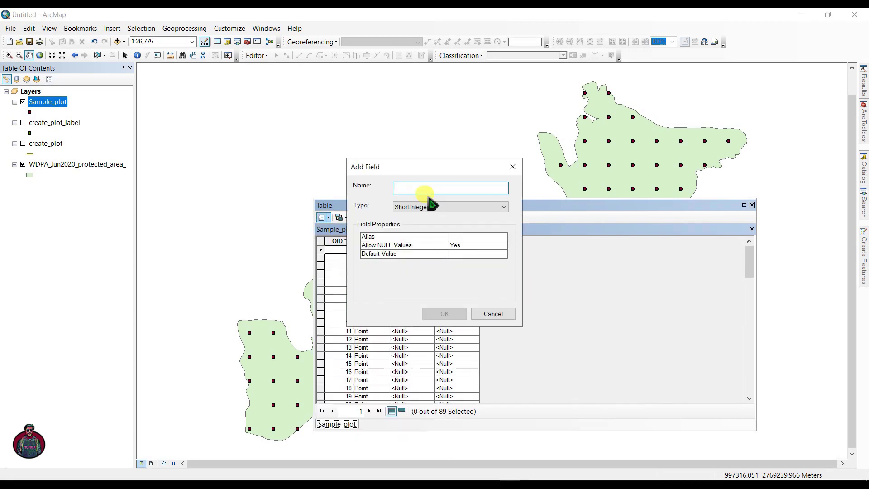
{"action": "type", "text": "Sample_plot"}
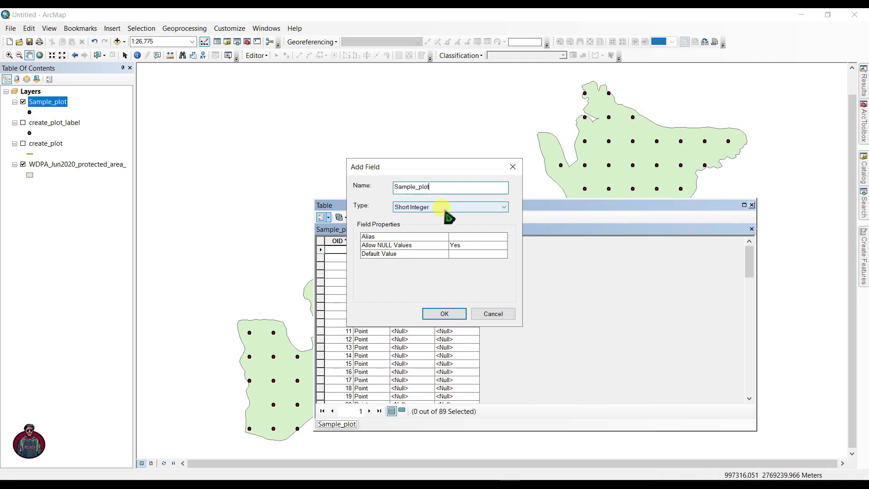
{"action": "left_click", "coordinate": [444, 313]}
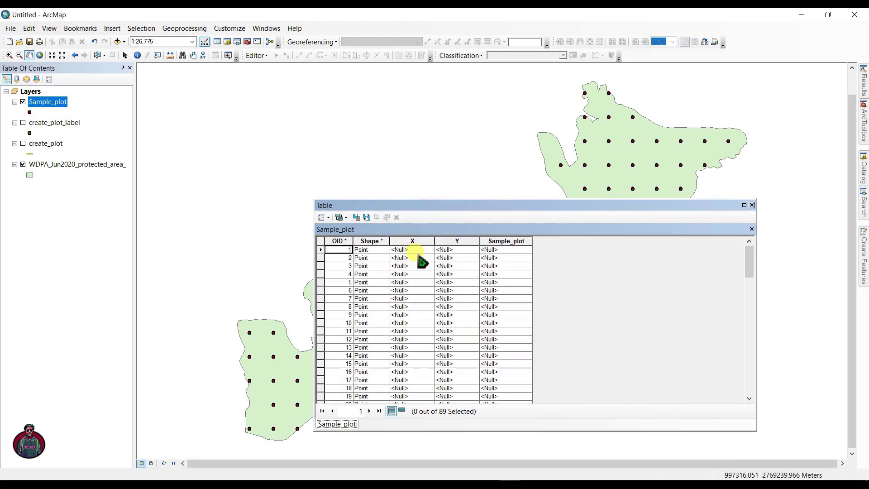
Step: Fill the X field with each point's X Coordinate of Point using Calculate Geometry
{"action": "left_click", "coordinate": [409, 241]}
{"action": "right_click", "coordinate": [402, 247]}
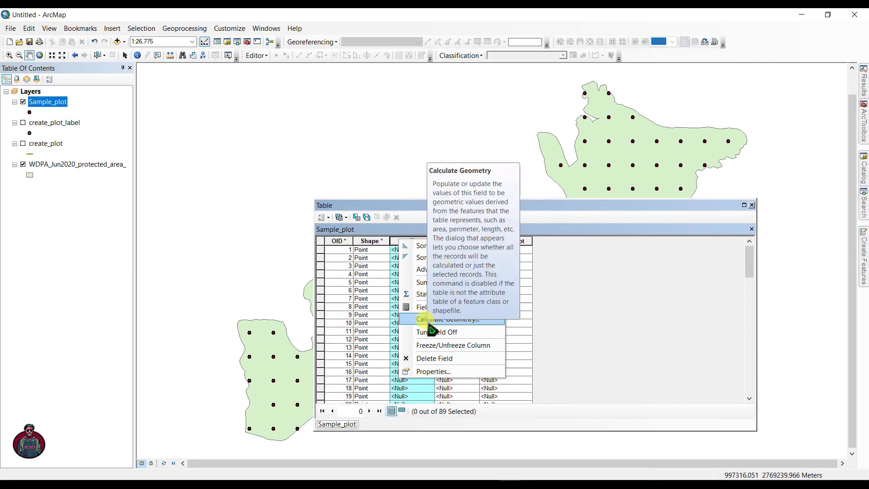
{"action": "left_click", "coordinate": [441, 319]}
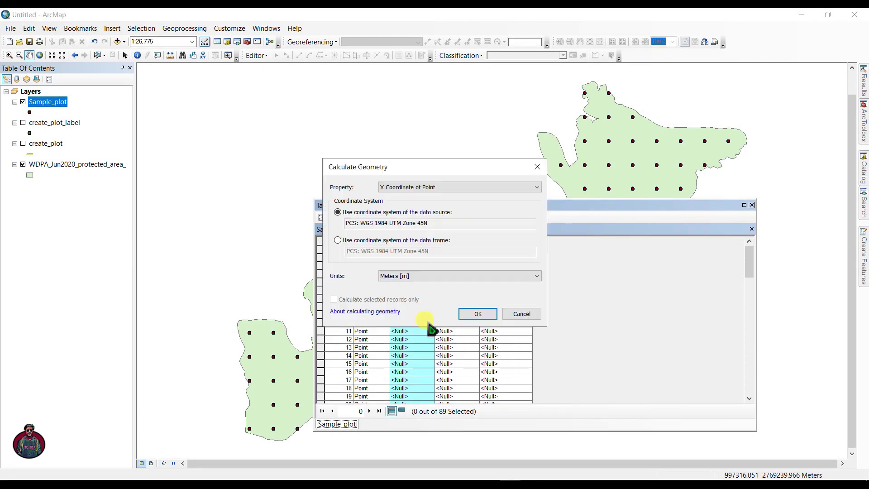
{"action": "left_click", "coordinate": [426, 189]}
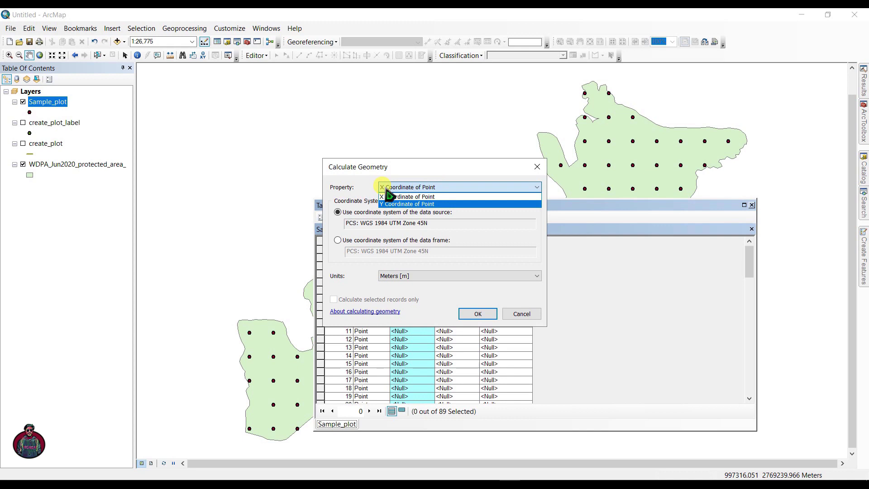
{"action": "left_click", "coordinate": [405, 197]}
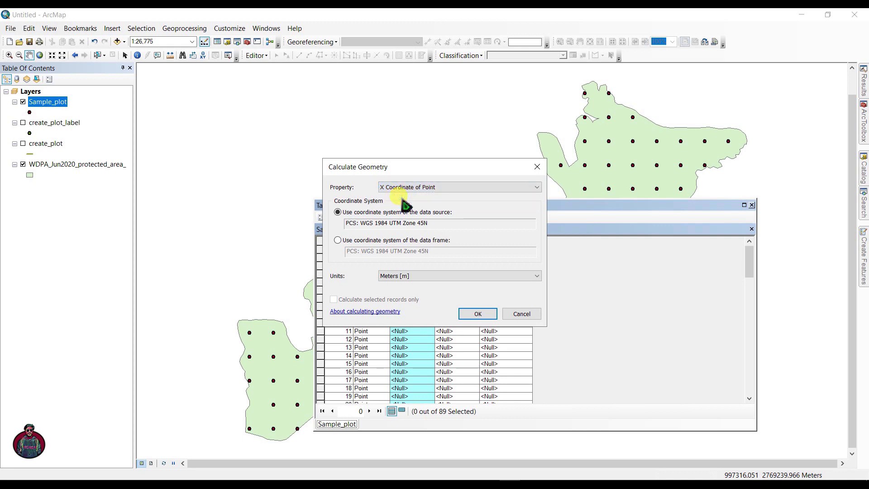
{"action": "left_click", "coordinate": [468, 313]}
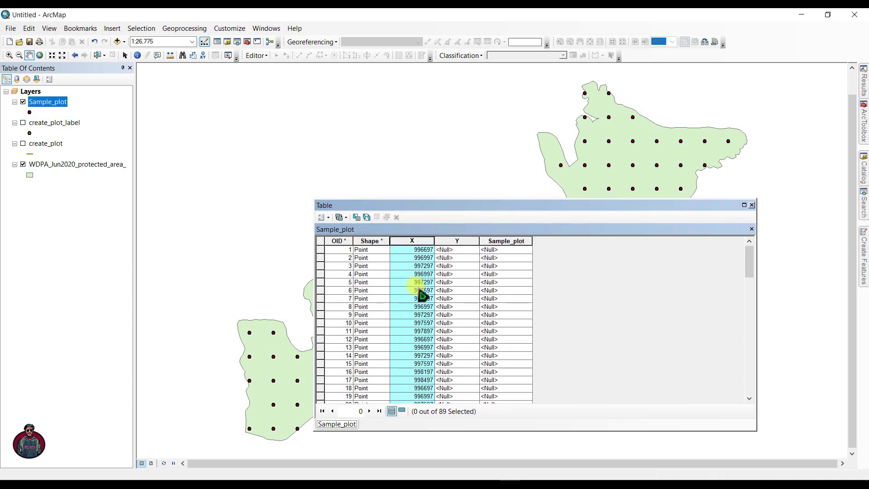
Step: Fill the Y field with each point's Y Coordinate of Point using Calculate Geometry
{"action": "left_click", "coordinate": [453, 240]}
{"action": "right_click", "coordinate": [453, 242]}
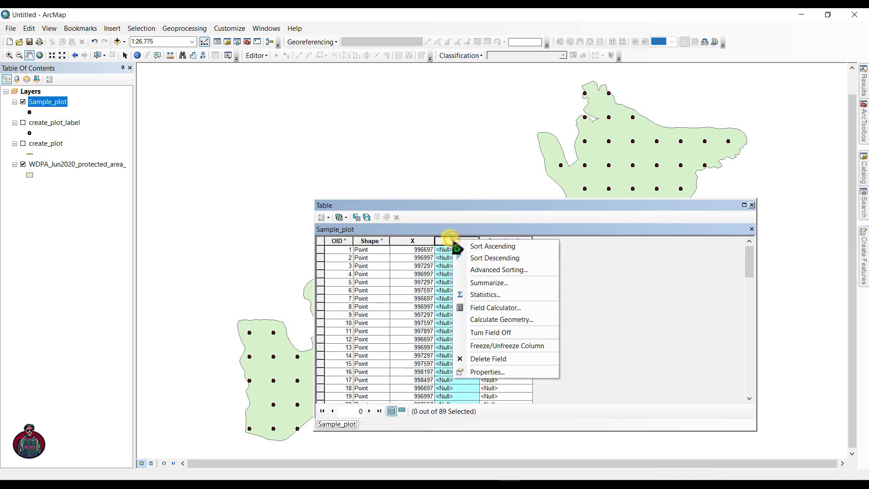
{"action": "left_click", "coordinate": [483, 320]}
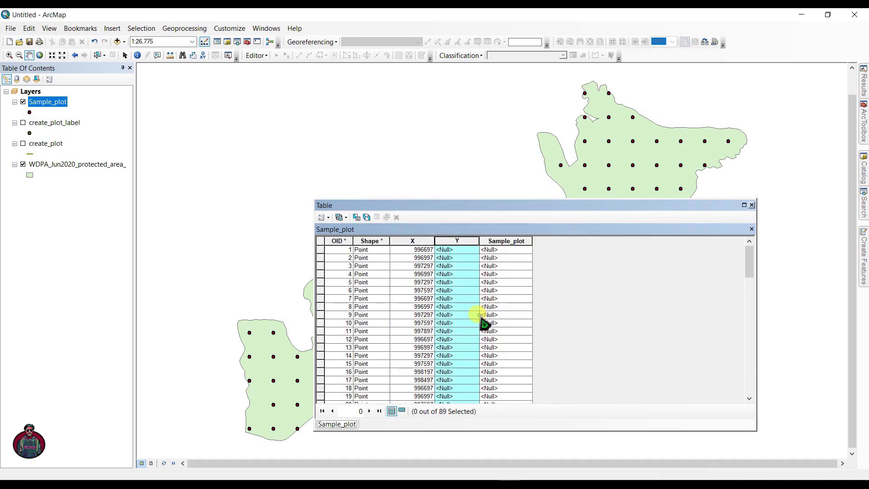
{"action": "left_click", "coordinate": [398, 189]}
{"action": "left_click", "coordinate": [404, 204]}
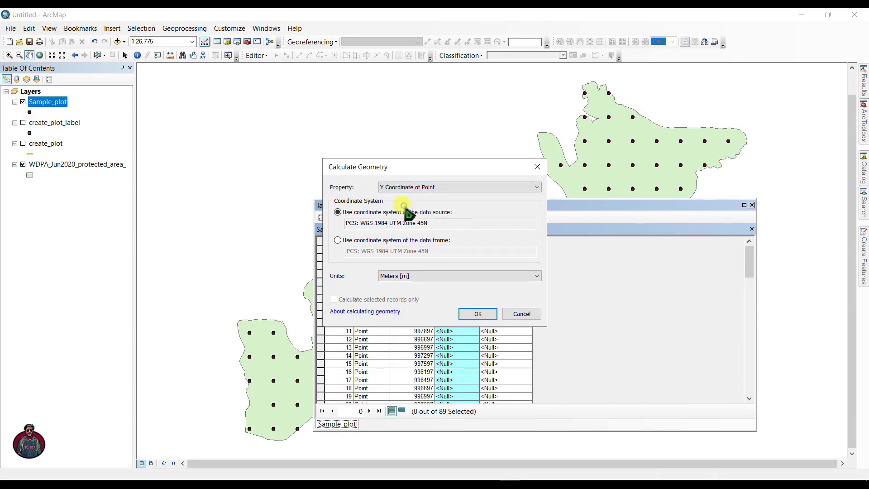
{"action": "left_click", "coordinate": [477, 314]}
{"action": "left_click", "coordinate": [749, 398]}
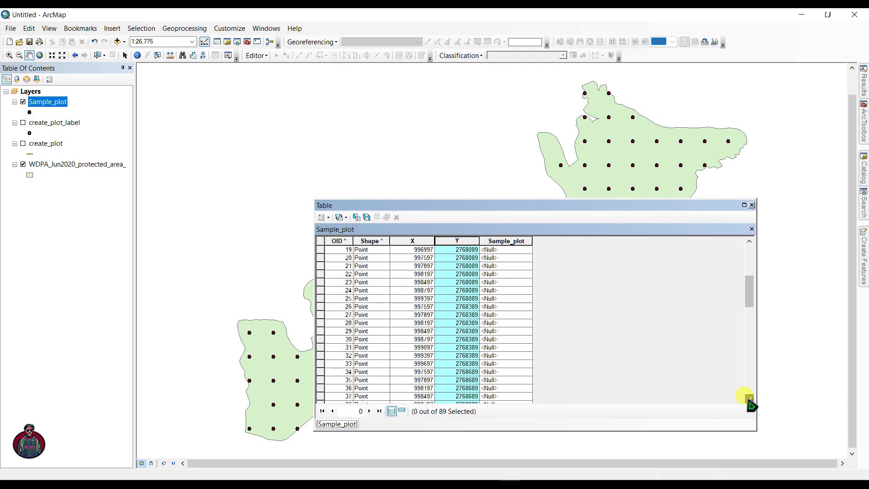
{"action": "left_click", "coordinate": [749, 398]}
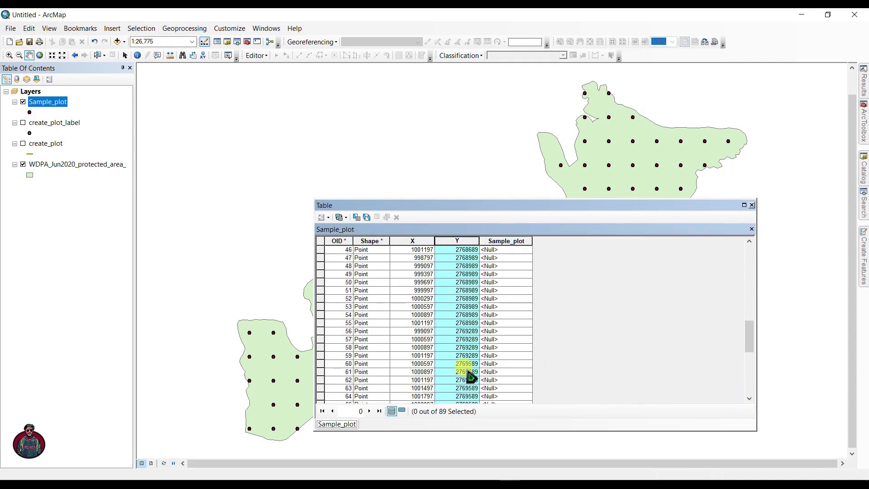
{"action": "scroll", "coordinate": [398, 383], "scroll_direction": "down", "scroll_amount": 8}
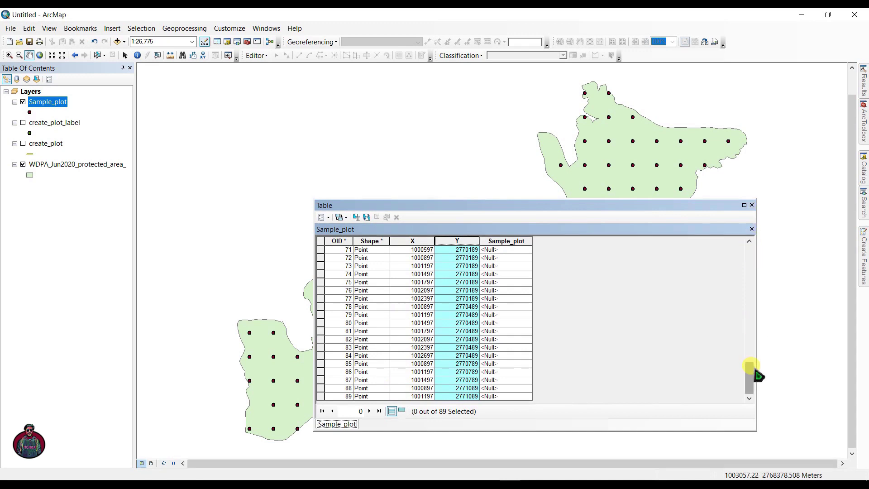
{"action": "left_click_drag", "start_coordinate": [752, 369], "coordinate": [750, 246]}
{"action": "left_click", "coordinate": [413, 241]}
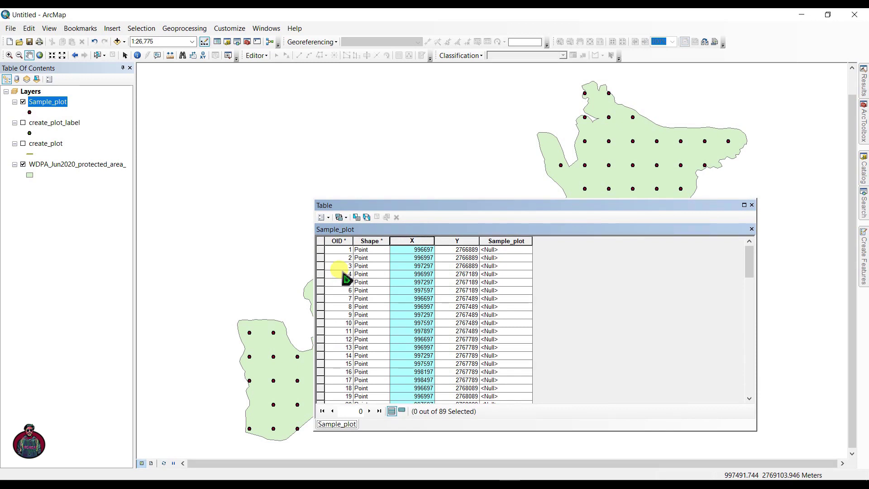
Step: Delete the empty Sample_plot field and close the attribute table
{"action": "left_click", "coordinate": [500, 241]}
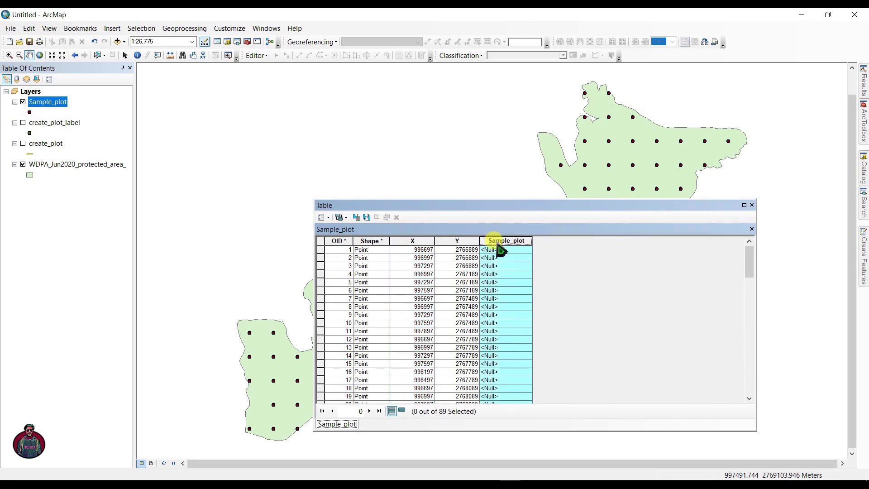
{"action": "right_click", "coordinate": [498, 241]}
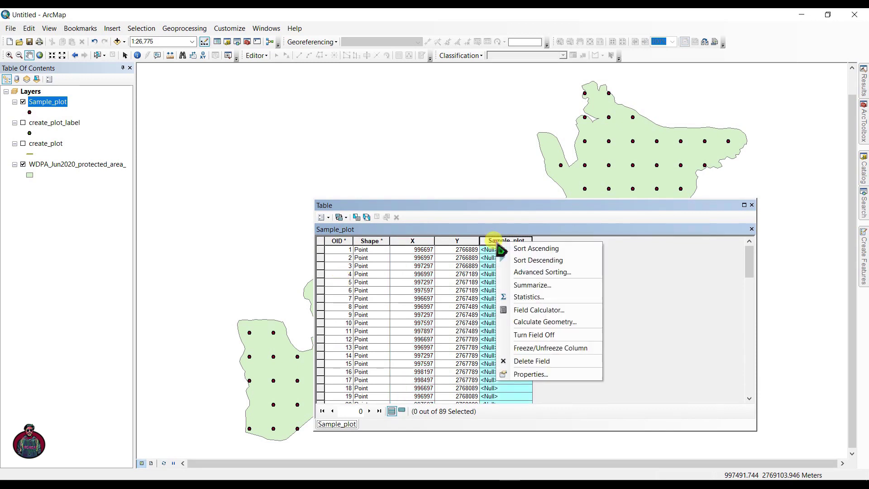
{"action": "left_click", "coordinate": [525, 361]}
{"action": "left_click", "coordinate": [466, 300]}
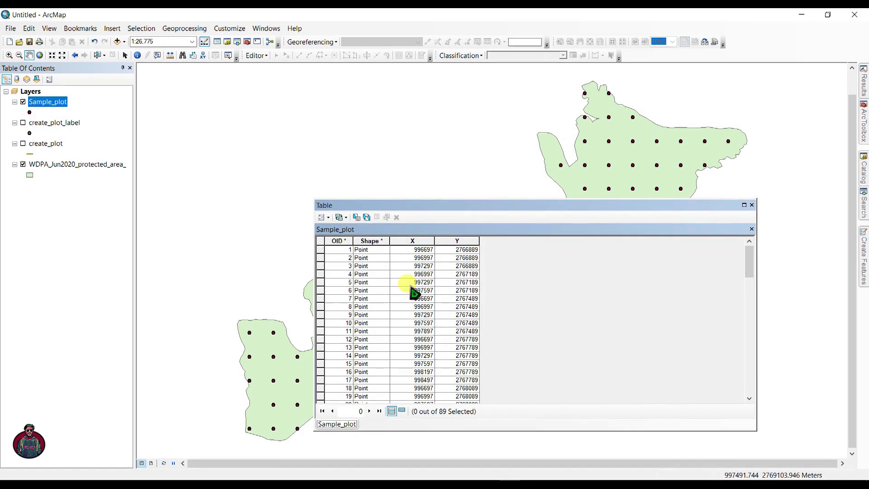
{"action": "left_click", "coordinate": [752, 205]}
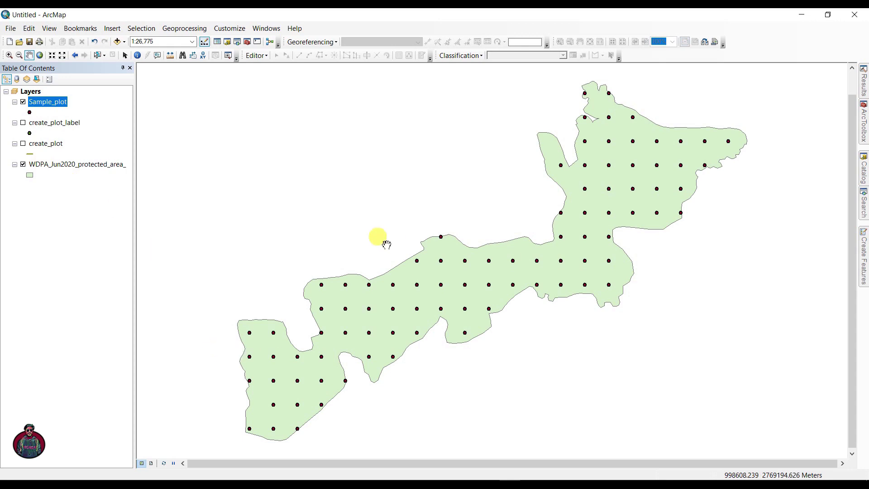
Step: Review the Labels tab in the Sample_plot layer properties and accept them
{"action": "right_click", "coordinate": [40, 102]}
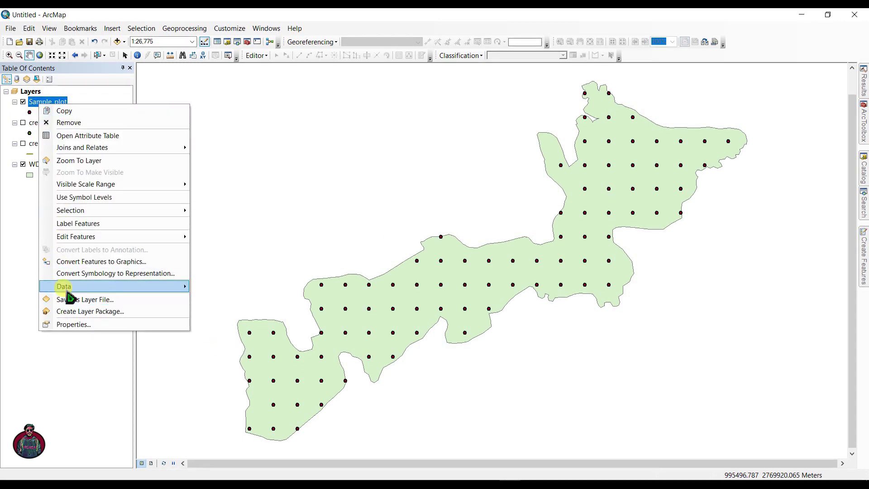
{"action": "left_click", "coordinate": [66, 326]}
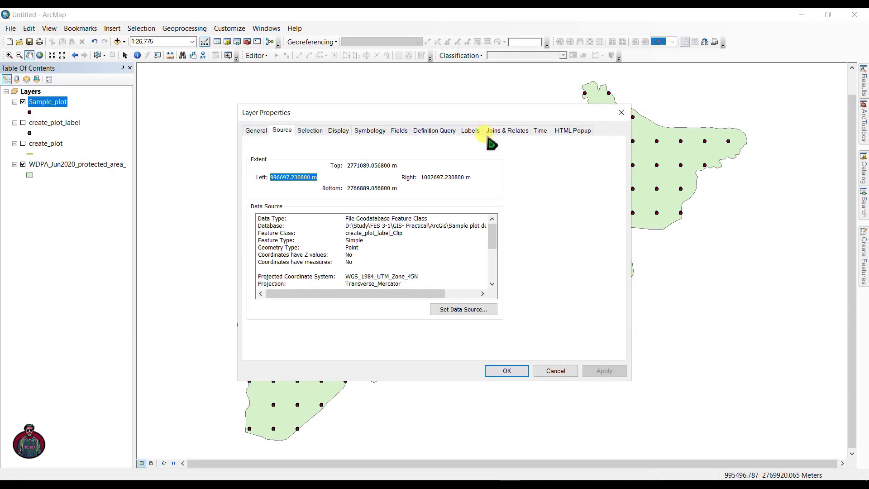
{"action": "left_click", "coordinate": [471, 131]}
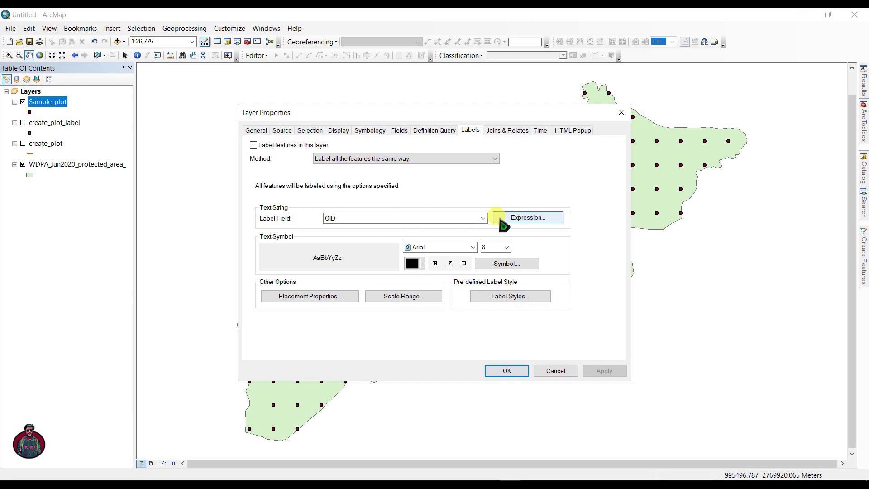
{"action": "left_click", "coordinate": [507, 370]}
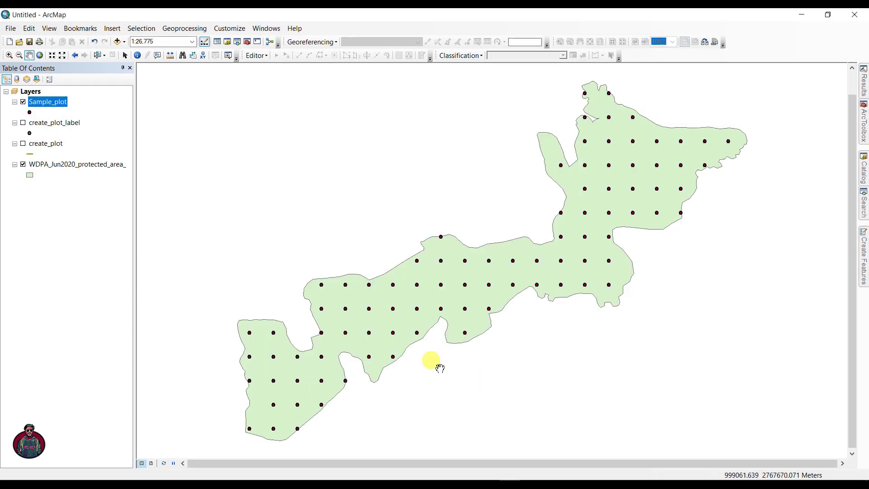
Step: Give the WDPA park polygon a Hollow symbol and turn on labels for the Sample_plot points
{"action": "left_click", "coordinate": [30, 176]}
{"action": "left_click", "coordinate": [212, 154]}
{"action": "left_click", "coordinate": [275, 339]}
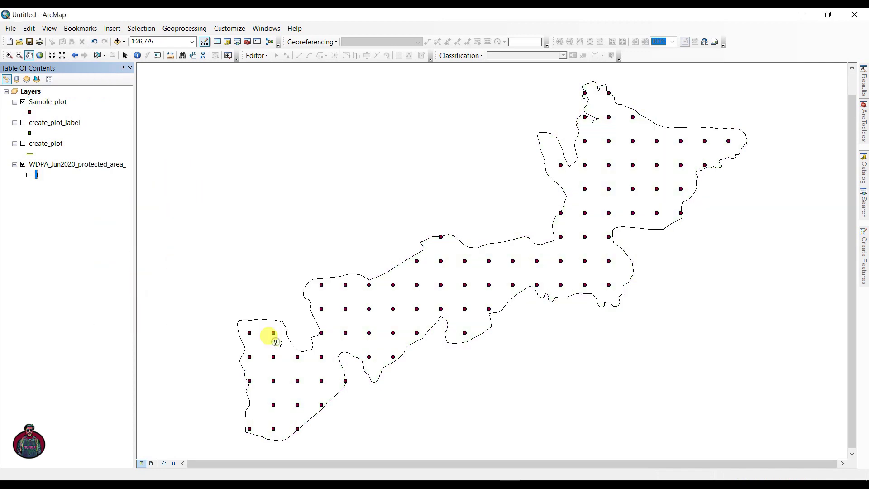
{"action": "right_click", "coordinate": [45, 105]}
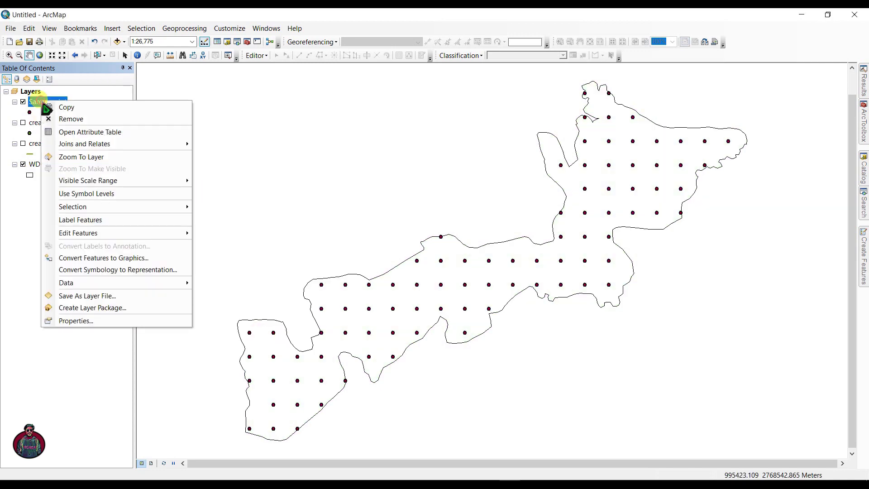
{"action": "left_click", "coordinate": [86, 220]}
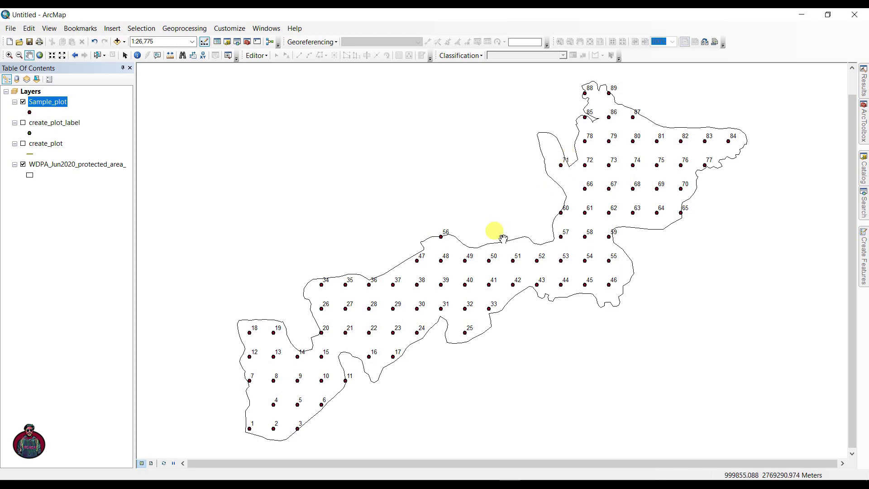
Step: Open the Sample_plot attribute table, select all 89 records and copy them
{"action": "right_click", "coordinate": [52, 102]}
{"action": "left_click", "coordinate": [84, 136]}
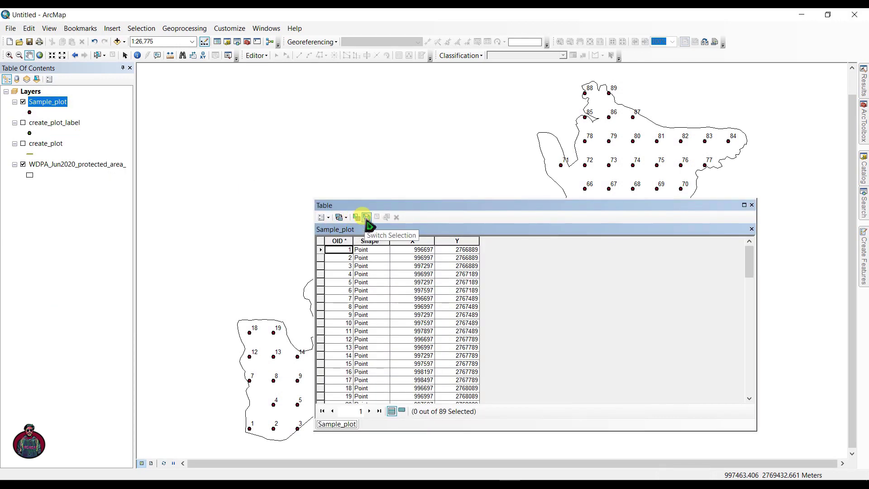
{"action": "left_click", "coordinate": [356, 217]}
{"action": "right_click", "coordinate": [321, 251]}
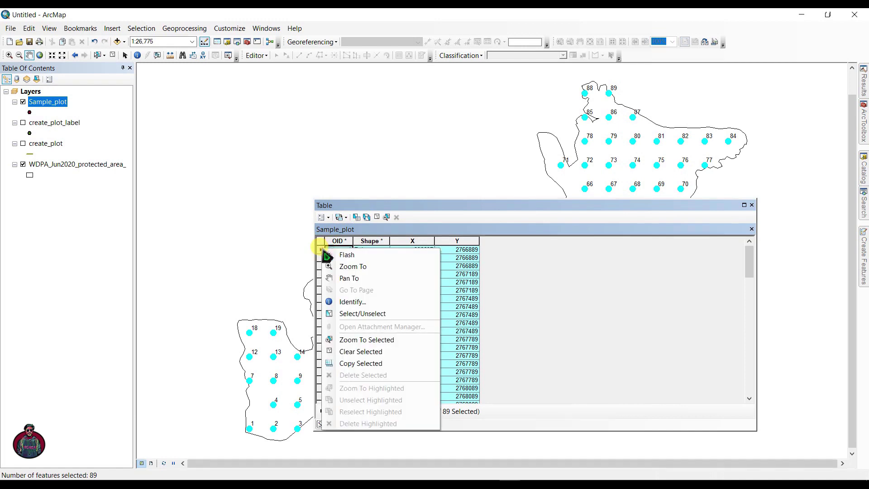
{"action": "left_click", "coordinate": [361, 365]}
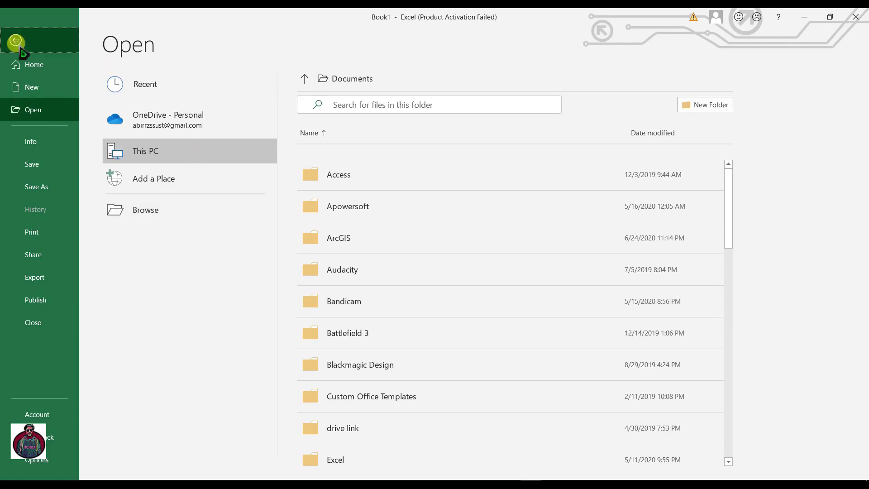
Step: Paste the copied OID, Shape, X and Y records into Book1 starting at cell A1
{"action": "left_click", "coordinate": [14, 40]}
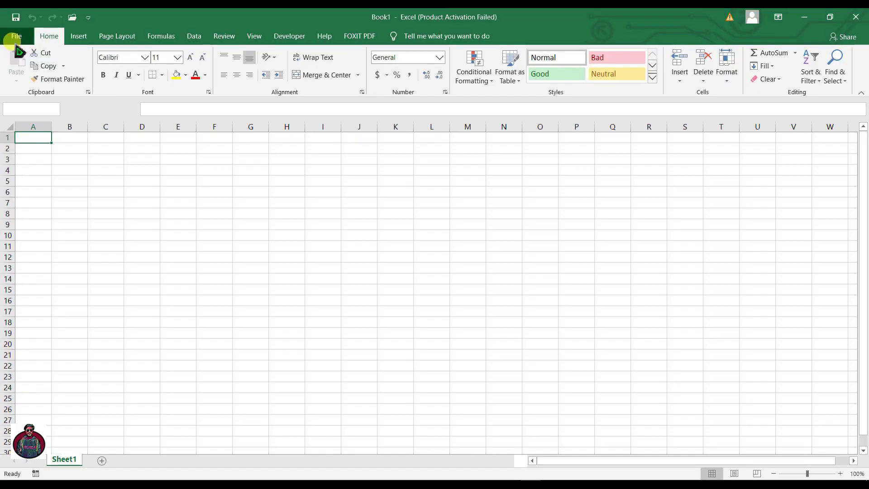
{"action": "right_click", "coordinate": [40, 139]}
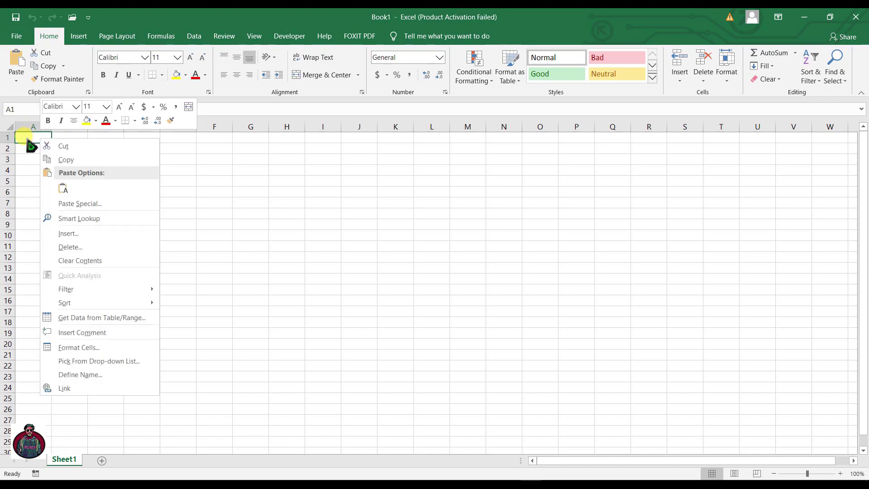
{"action": "left_click", "coordinate": [66, 192]}
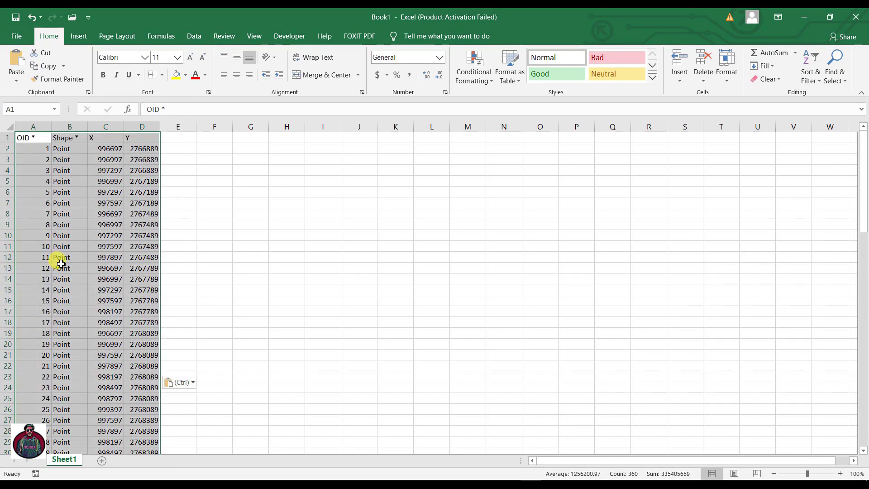
{"action": "scroll", "coordinate": [61, 251], "scroll_direction": "down", "scroll_amount": 3}
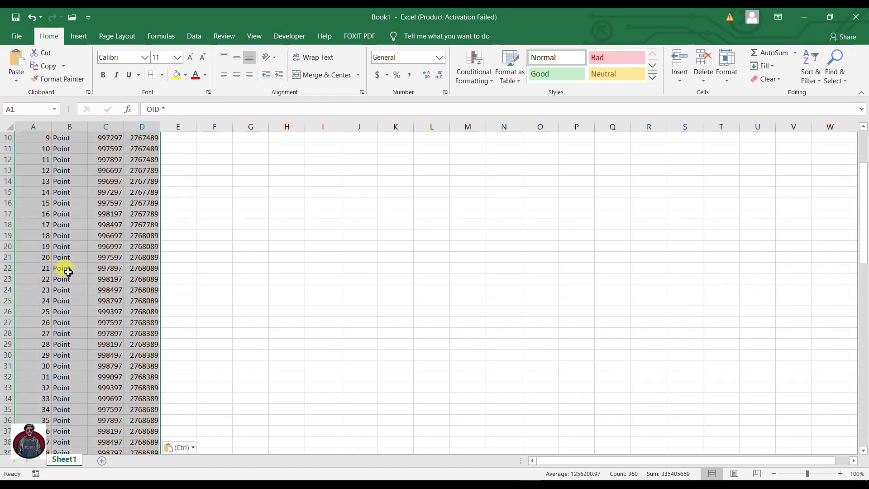
{"action": "scroll", "coordinate": [68, 272], "scroll_direction": "down", "scroll_amount": 15}
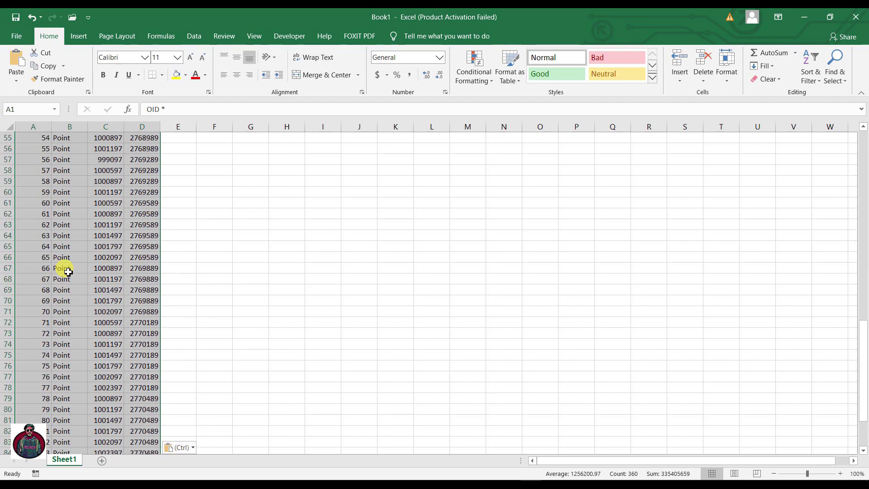